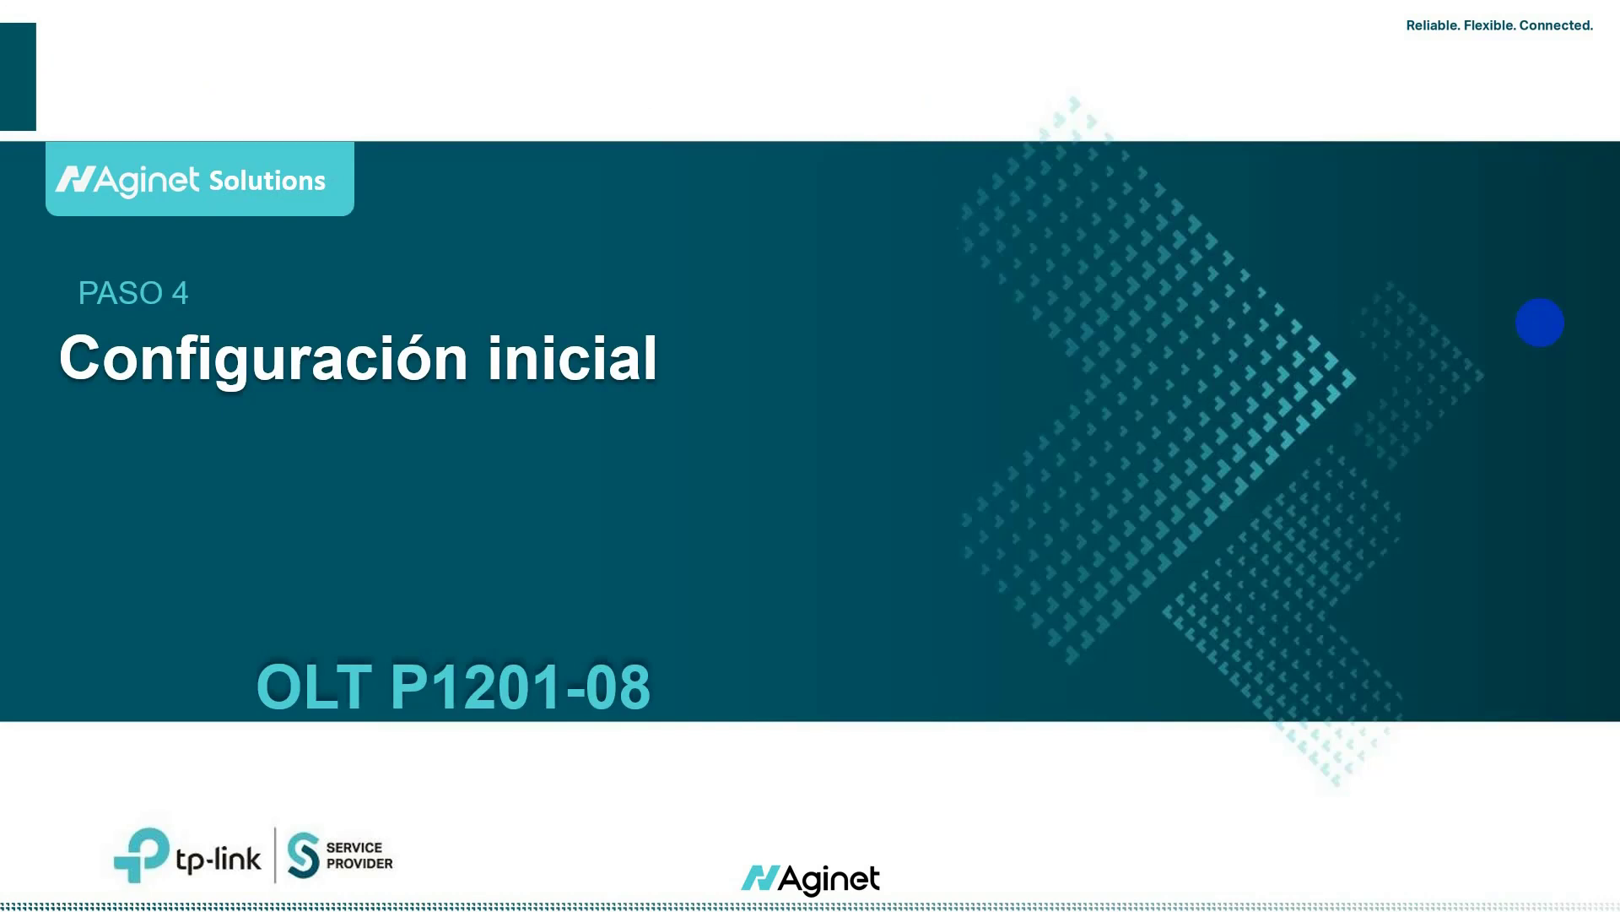
# - Advance the slide show to the TP-Link P1201-08 Ethernet and GPON parameters and six-step flowchart slide
pyautogui.click(1540, 322)
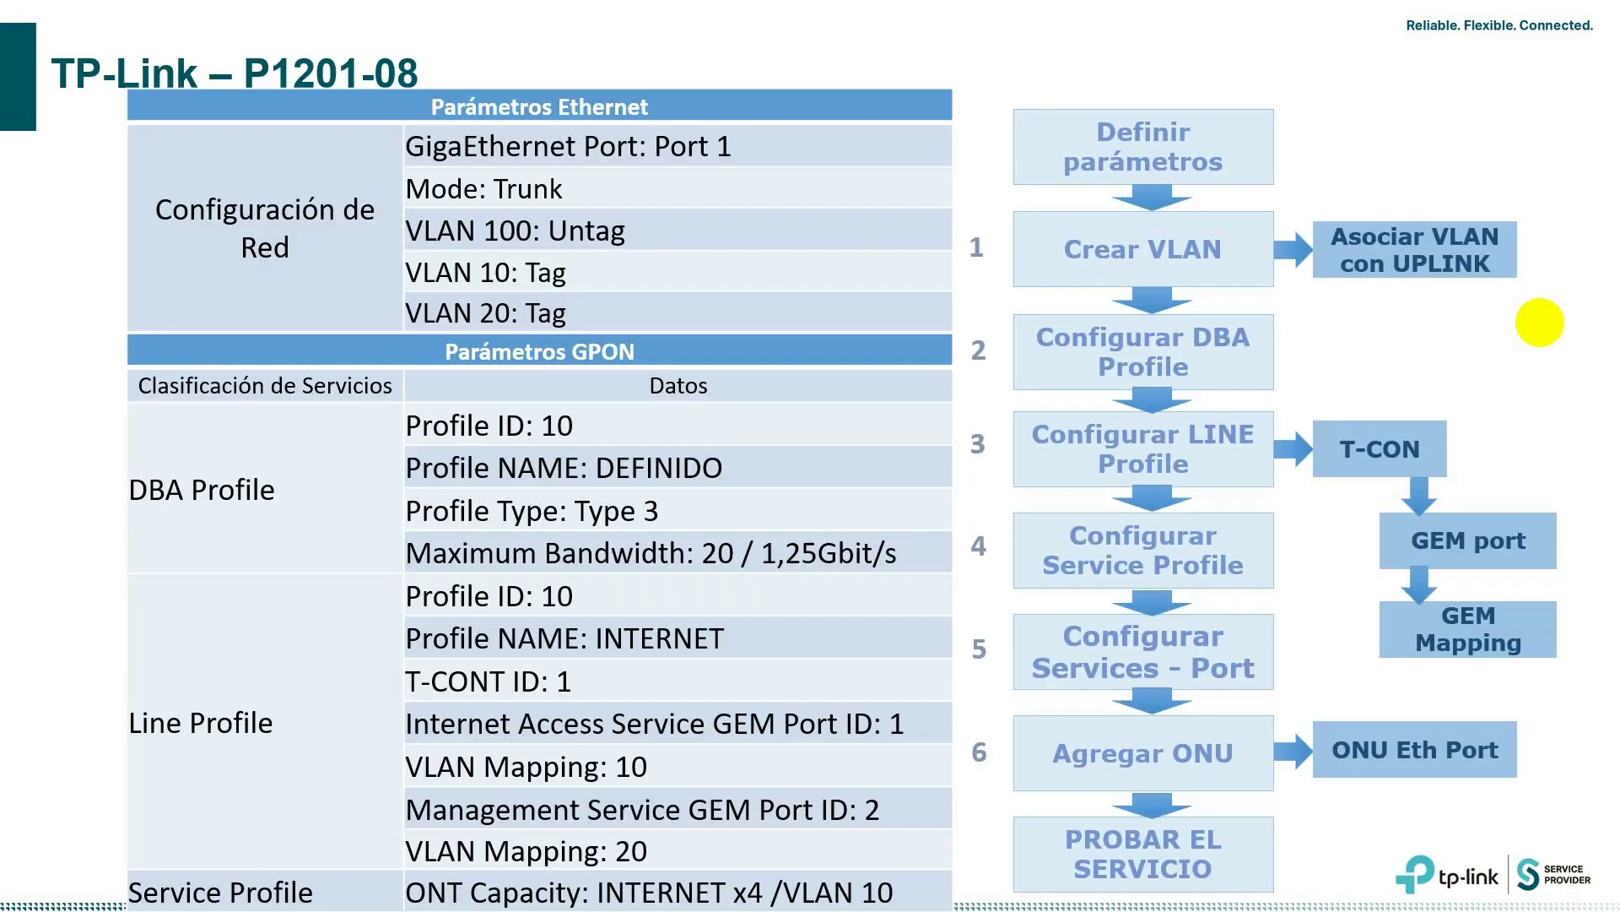
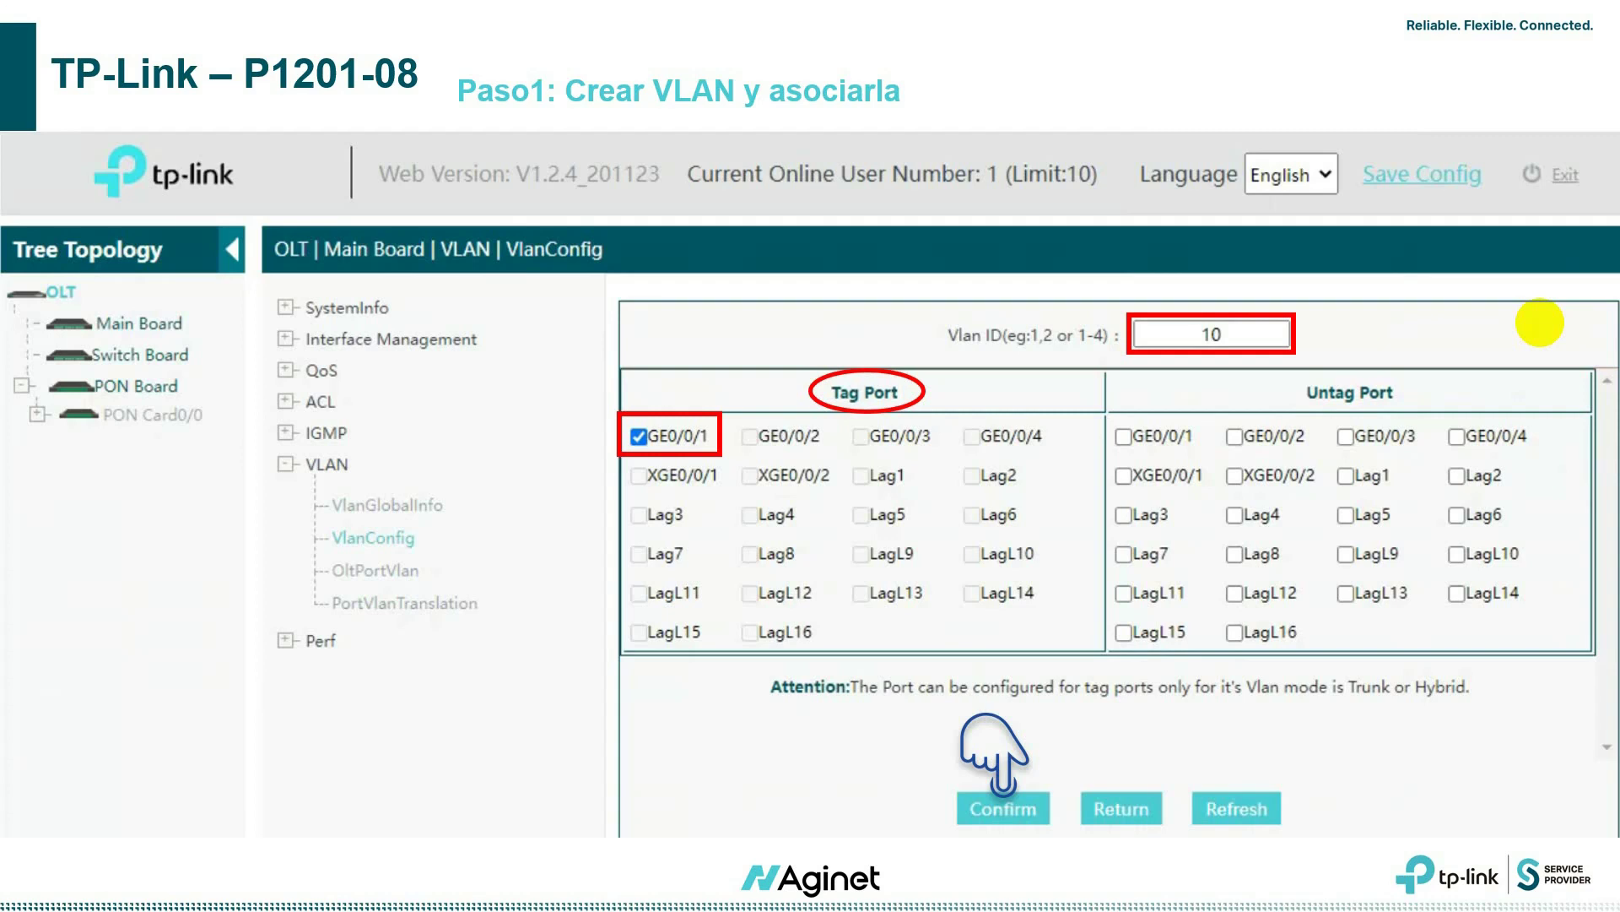
# - Save VLAN 10 with GE0/0/1 tagged, then add VLAN 100 with GE0/0/1 untagged
pyautogui.click(1003, 806)
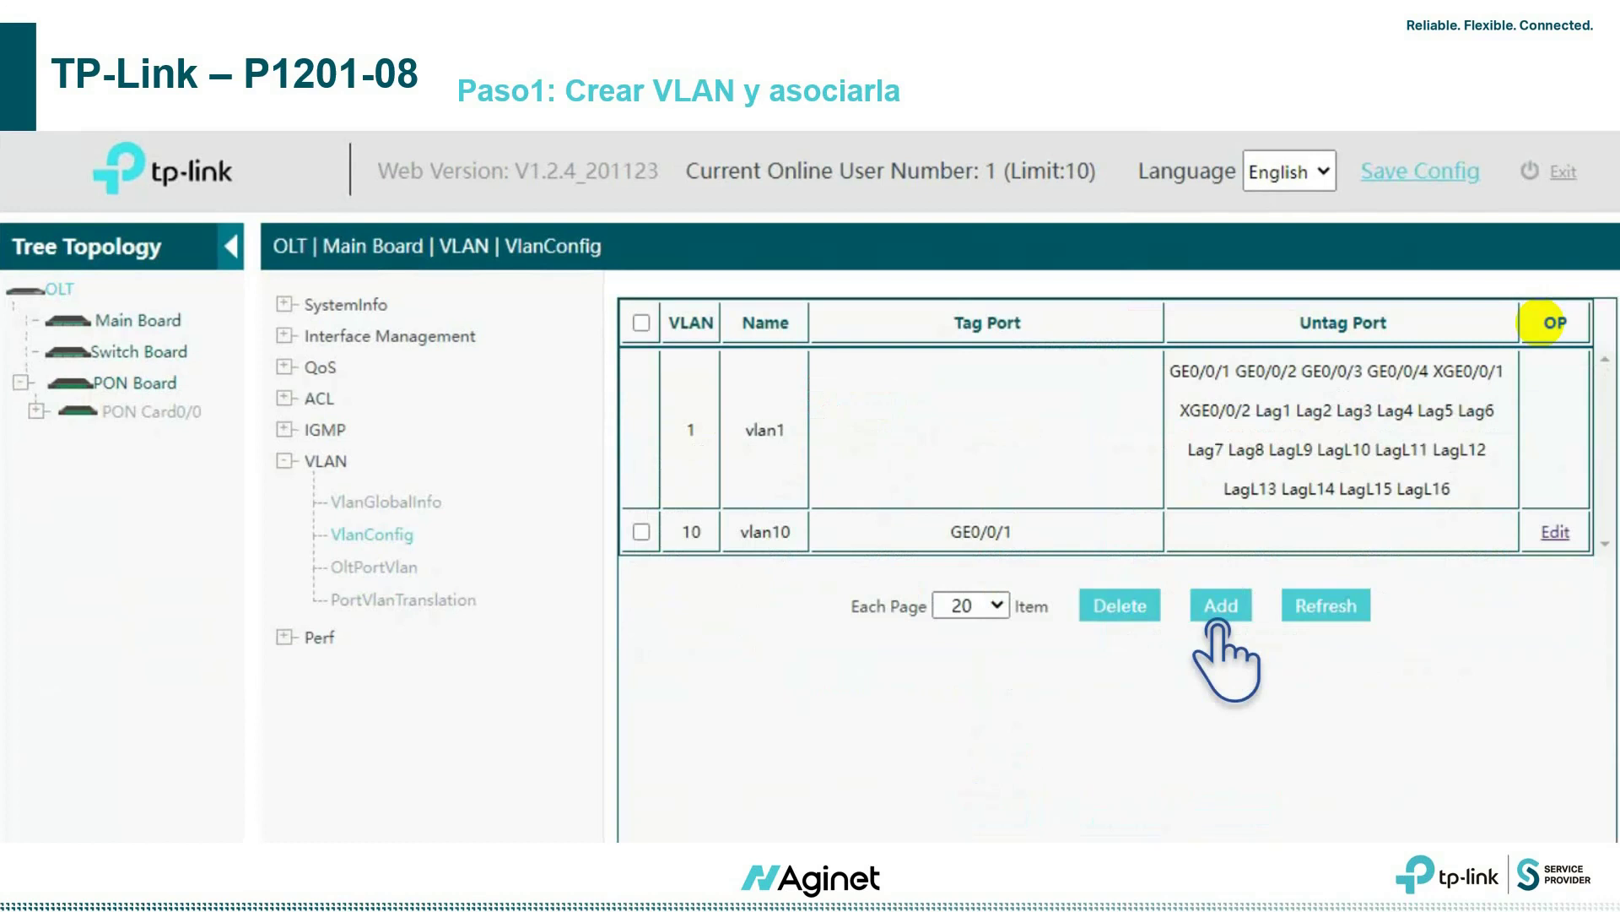
pyautogui.click(1218, 626)
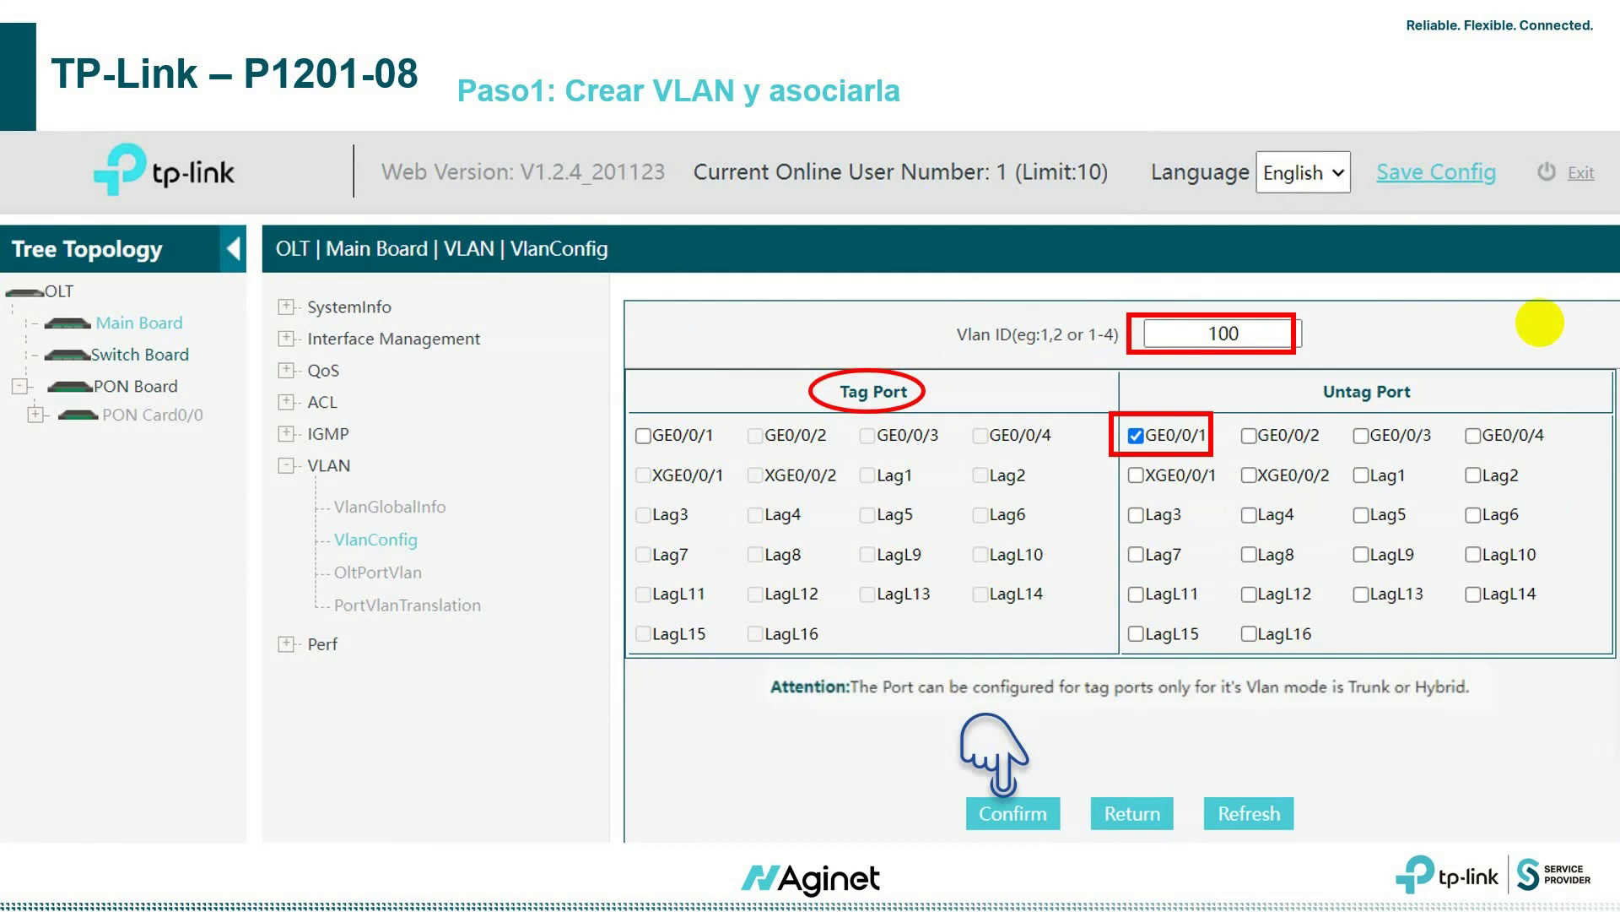
pyautogui.click(1540, 322)
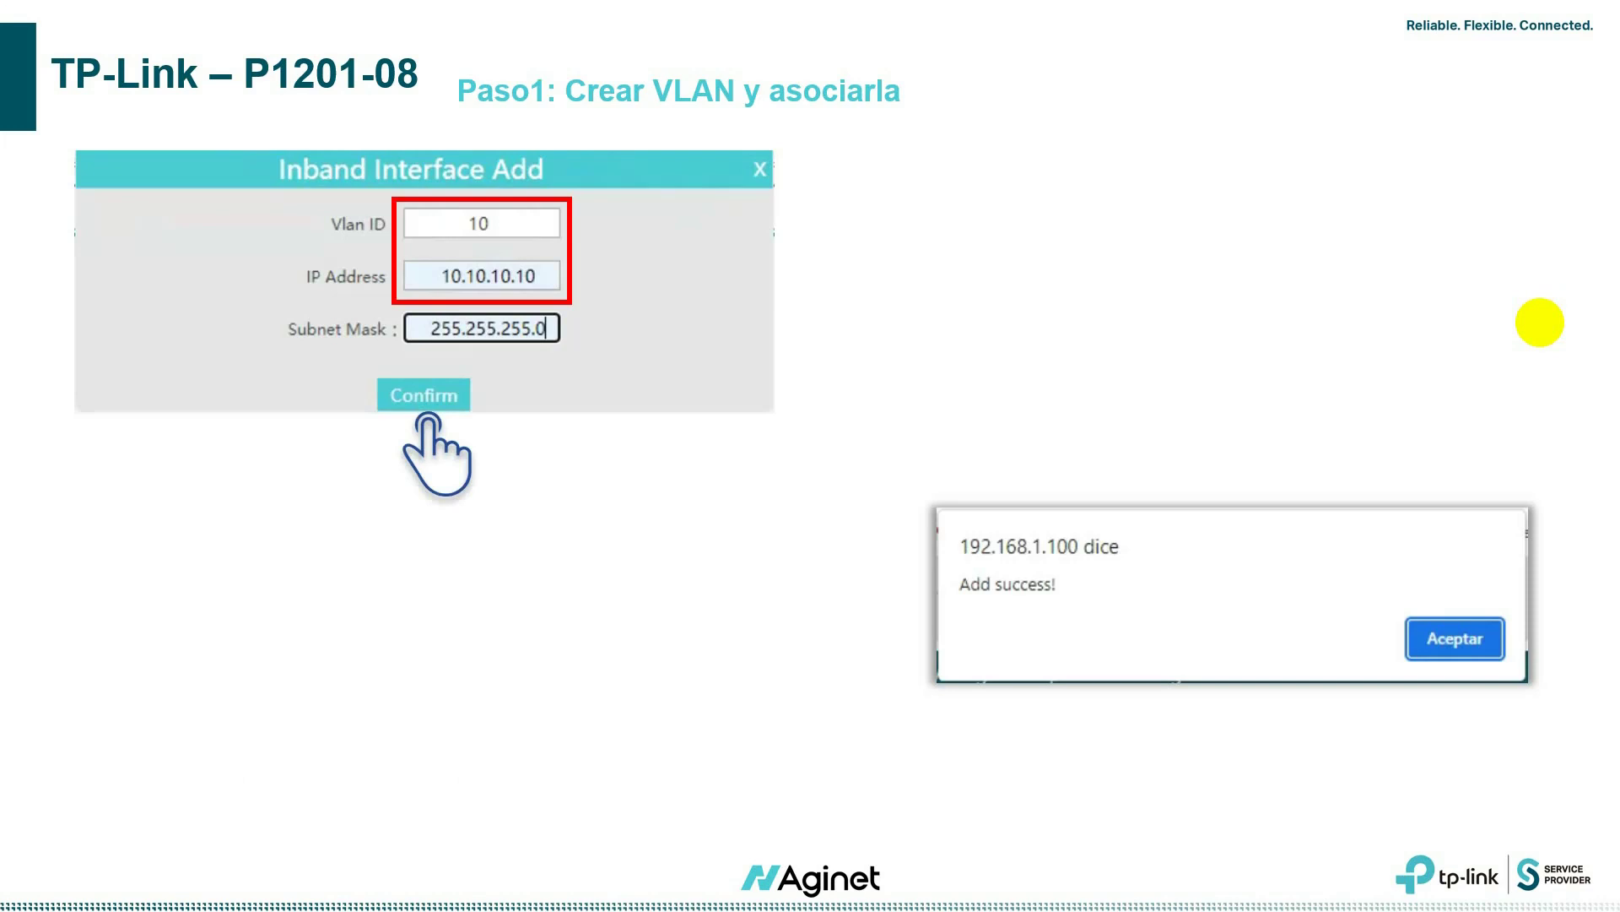
# - Review the inband interfaces for VLANs 10, 20 and 100, then reach DBA profile 10 DEFINIDO (assure-max, 30000/1244160)
pyautogui.click(1539, 321)
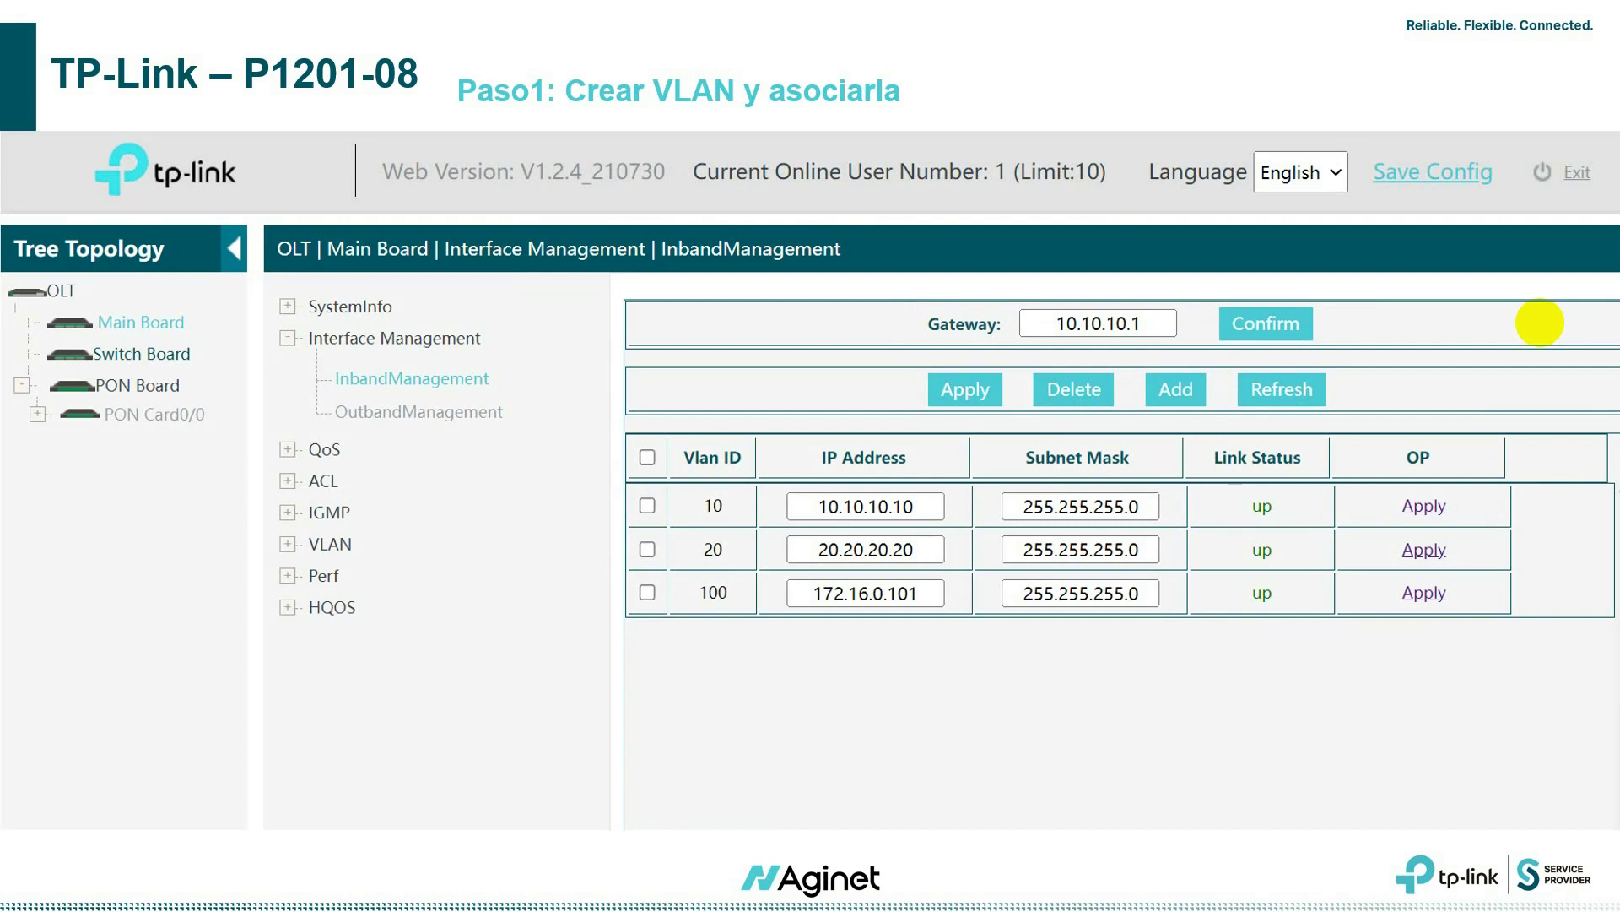
pyautogui.click(1540, 323)
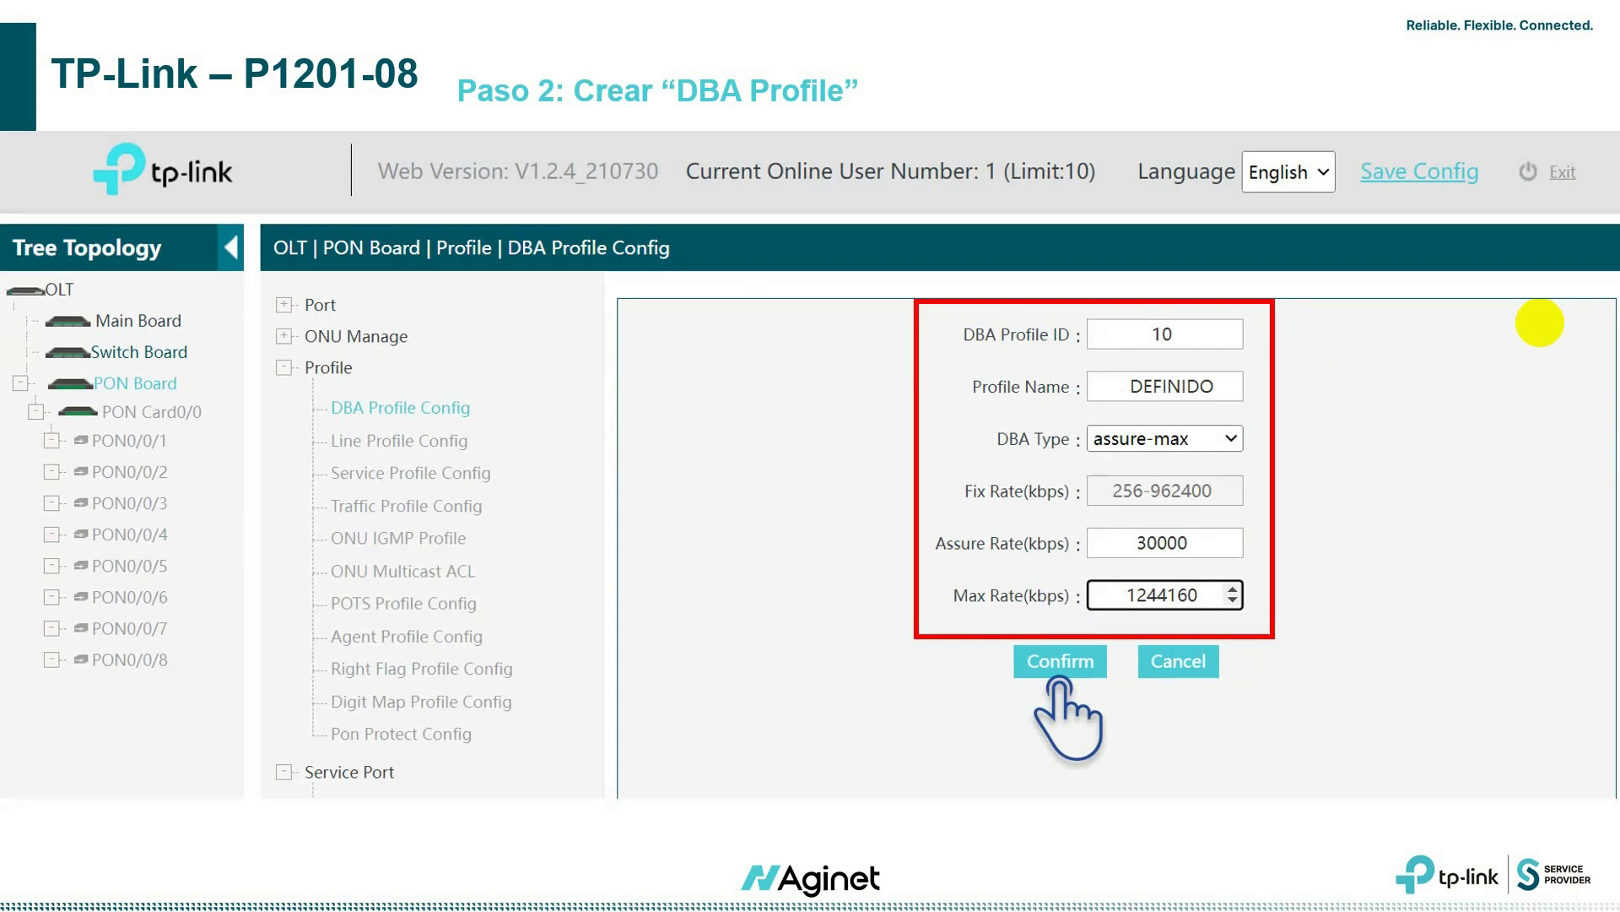
# - Check the saved DEFINIDO row in the DBA profile table, then move to the LINE Profile section
pyautogui.press('Right')
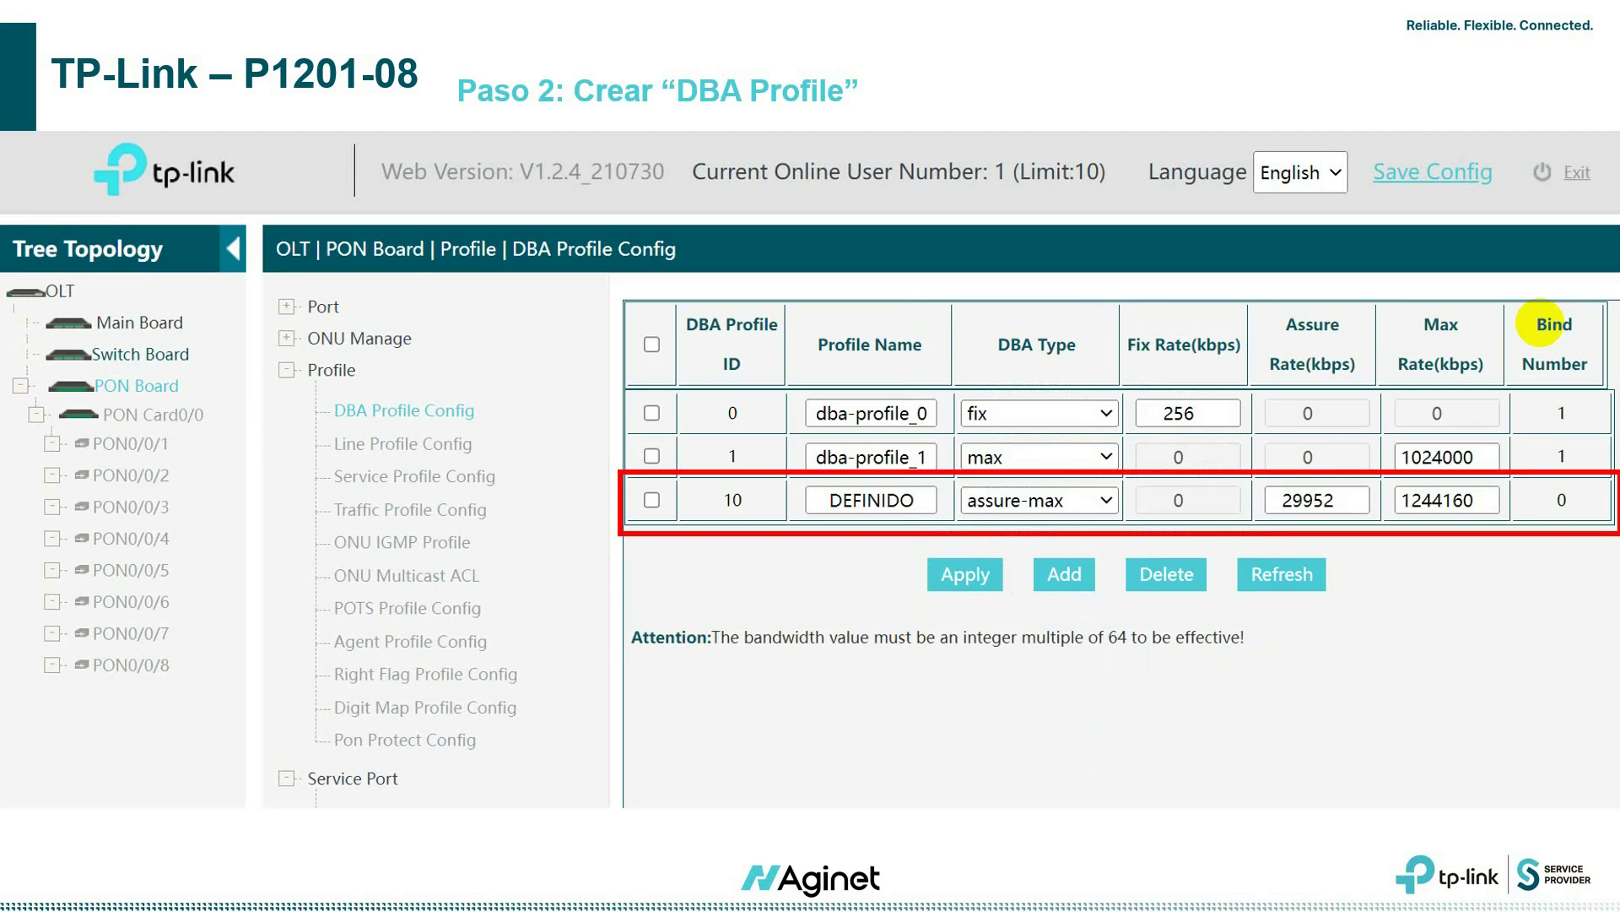
pyautogui.press('Right')
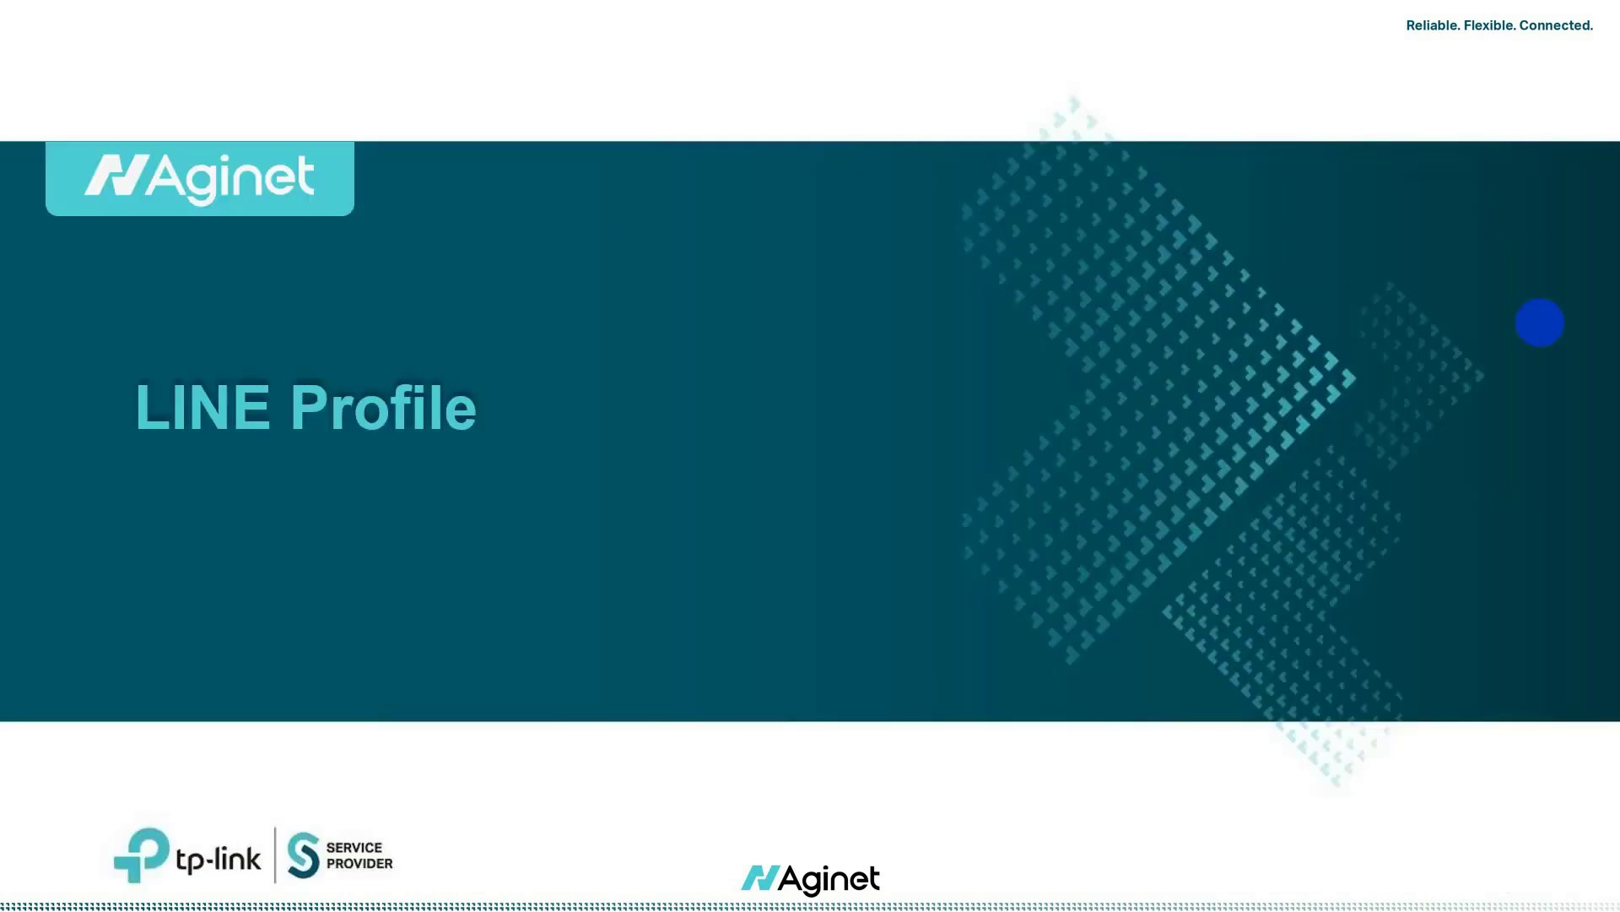
# - Bring up the Line Profile Config page, which lists only lineprofile_0
pyautogui.press('Right')
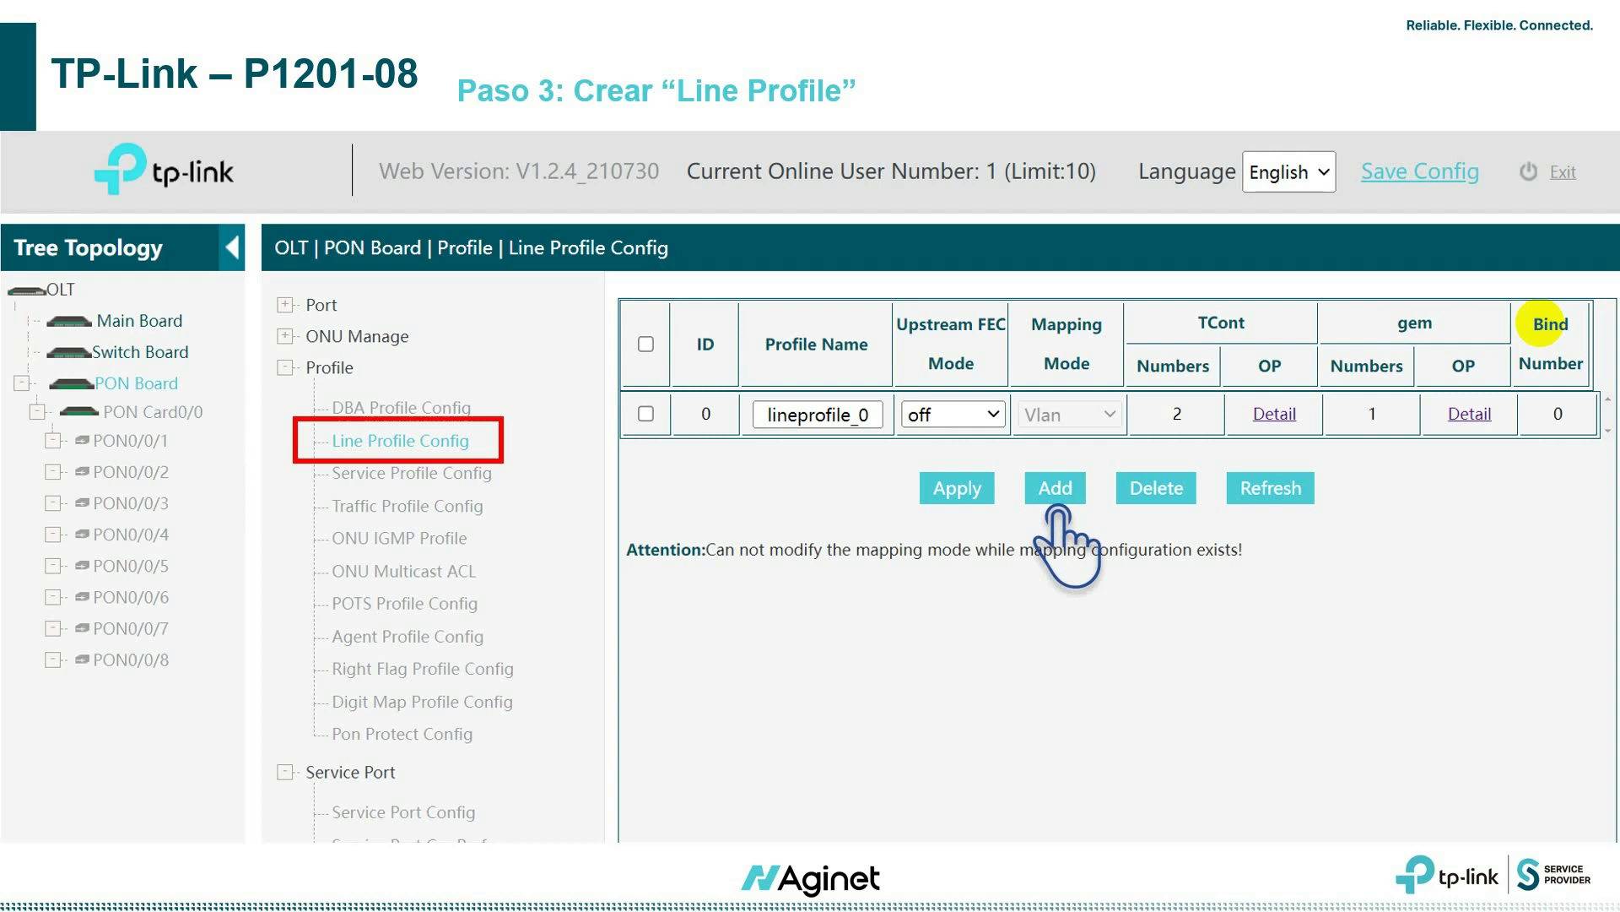
# - Create line profile 10 INTERNET and give it tcont 1 bound to DBA profile DEFINIDO
pyautogui.click(1056, 498)
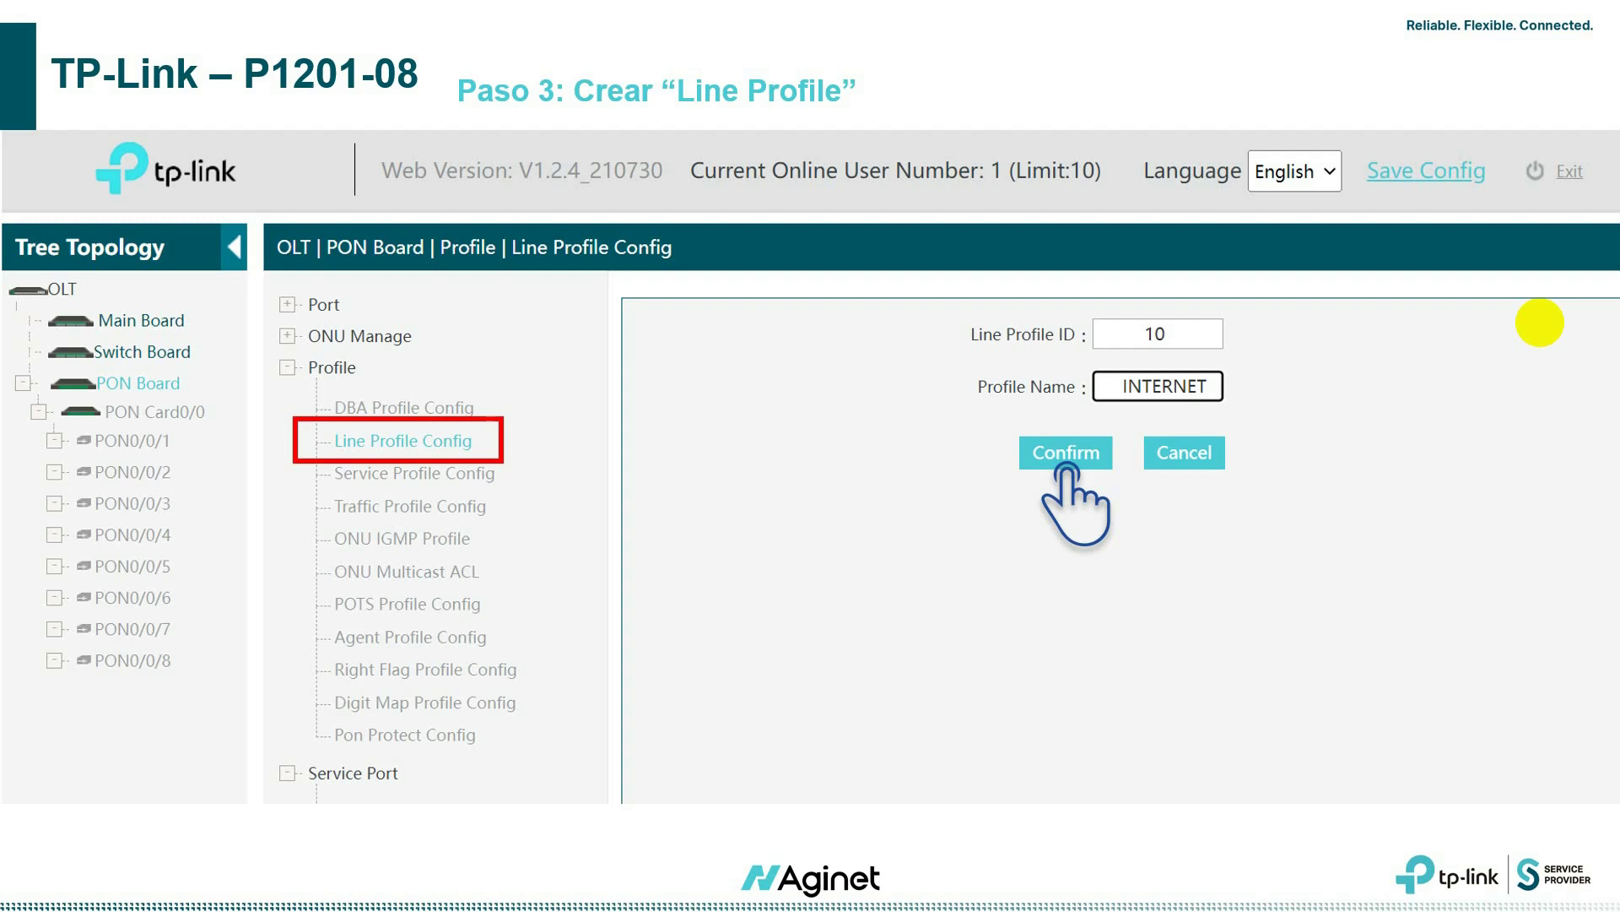
pyautogui.click(1066, 456)
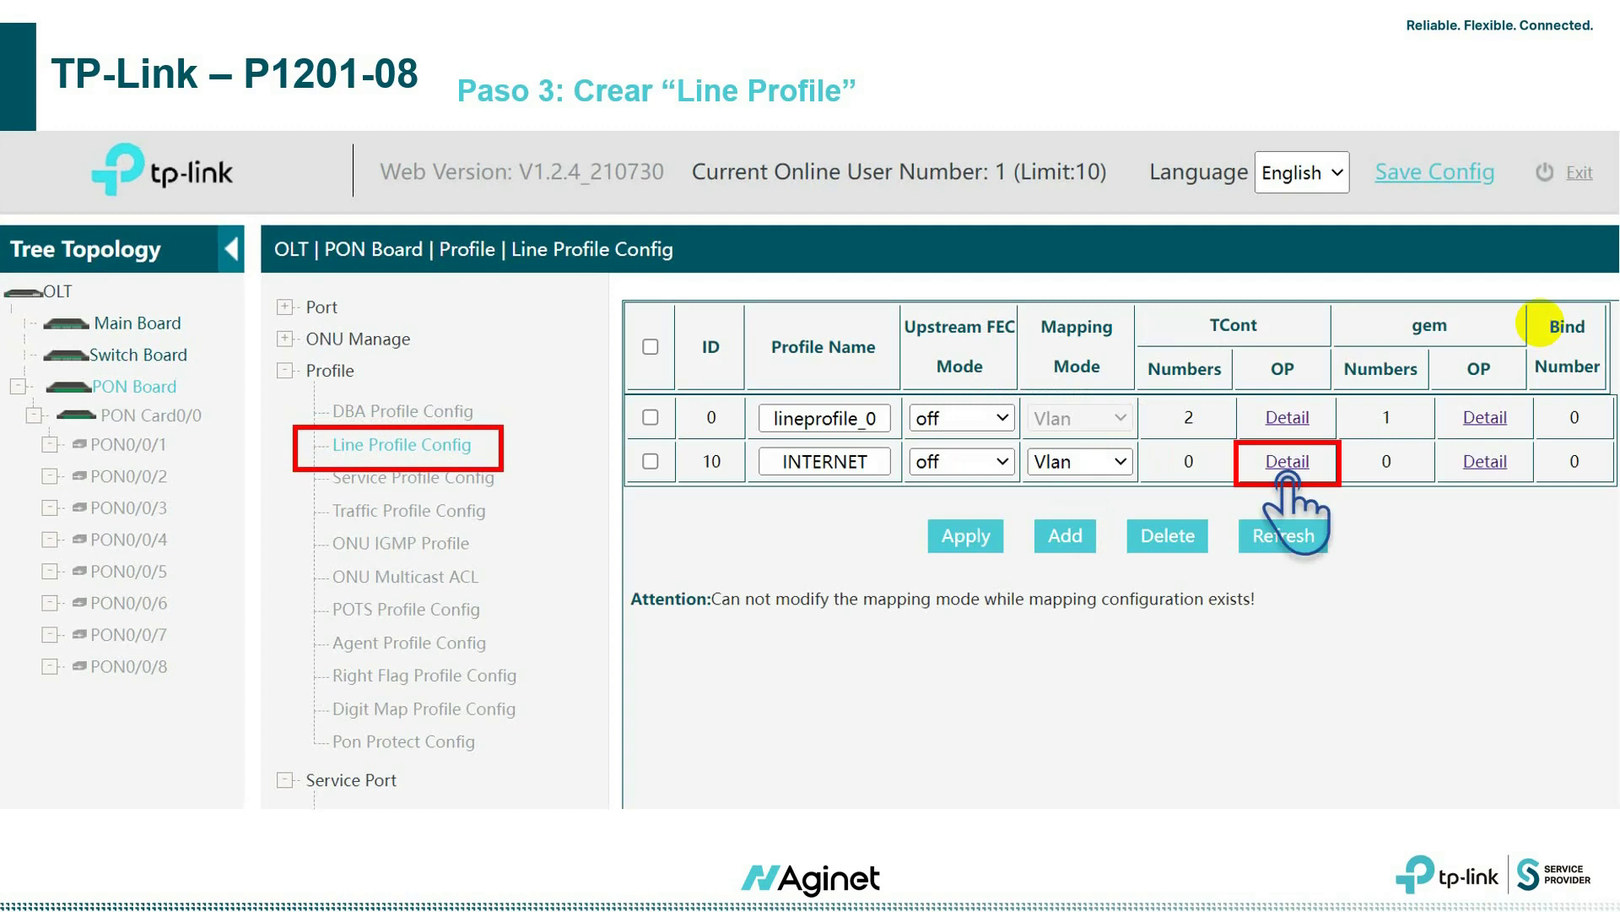
pyautogui.click(1287, 463)
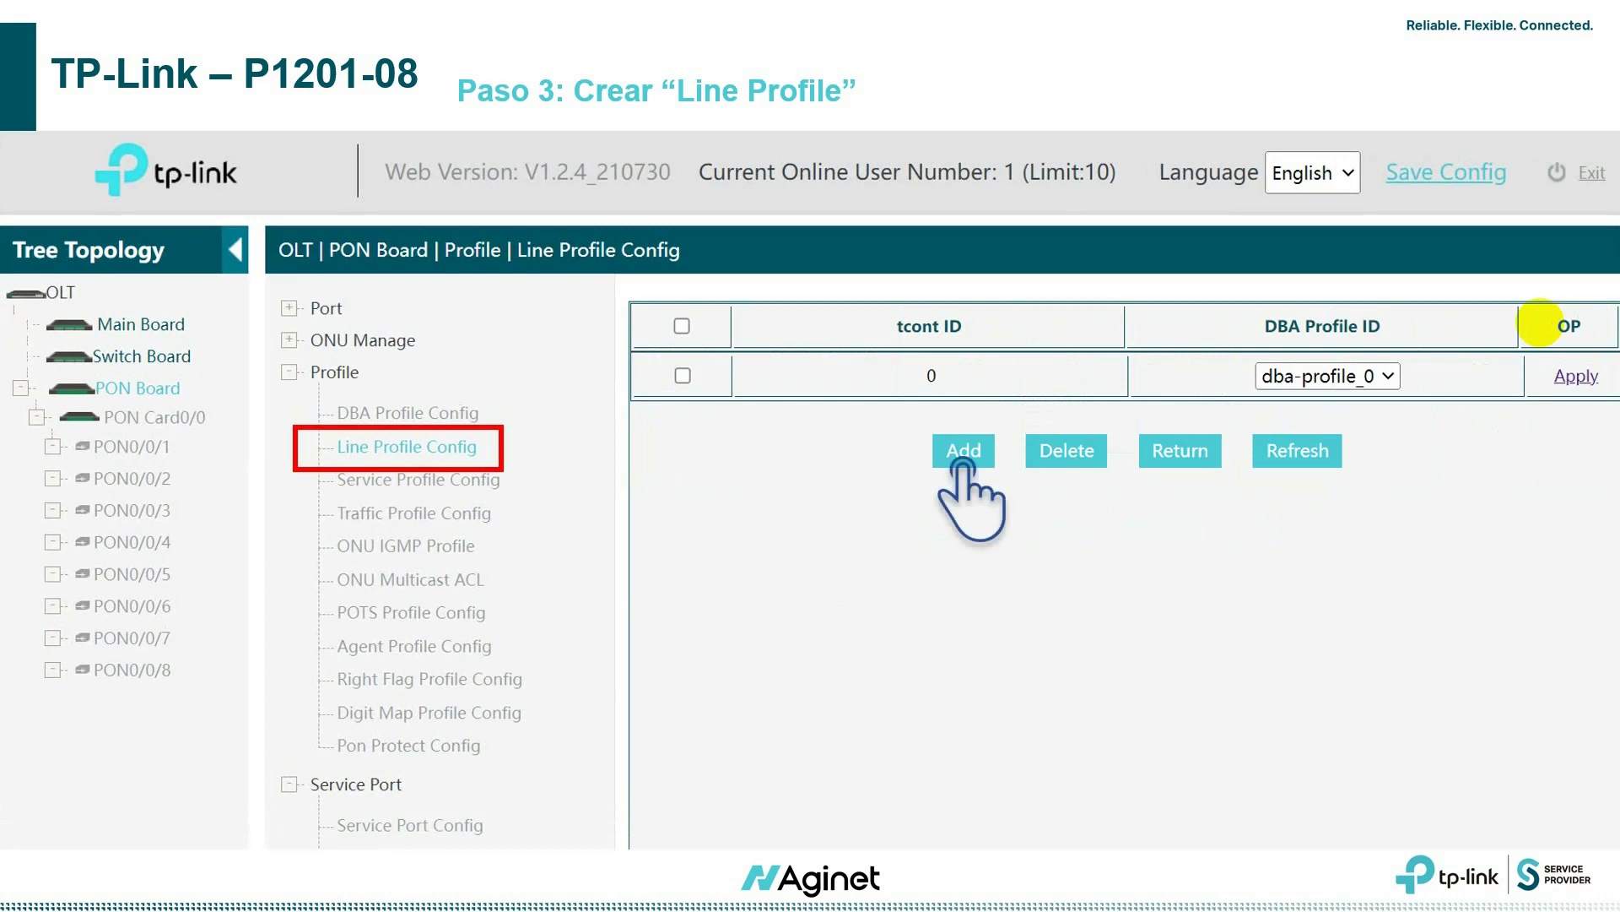
pyautogui.click(963, 452)
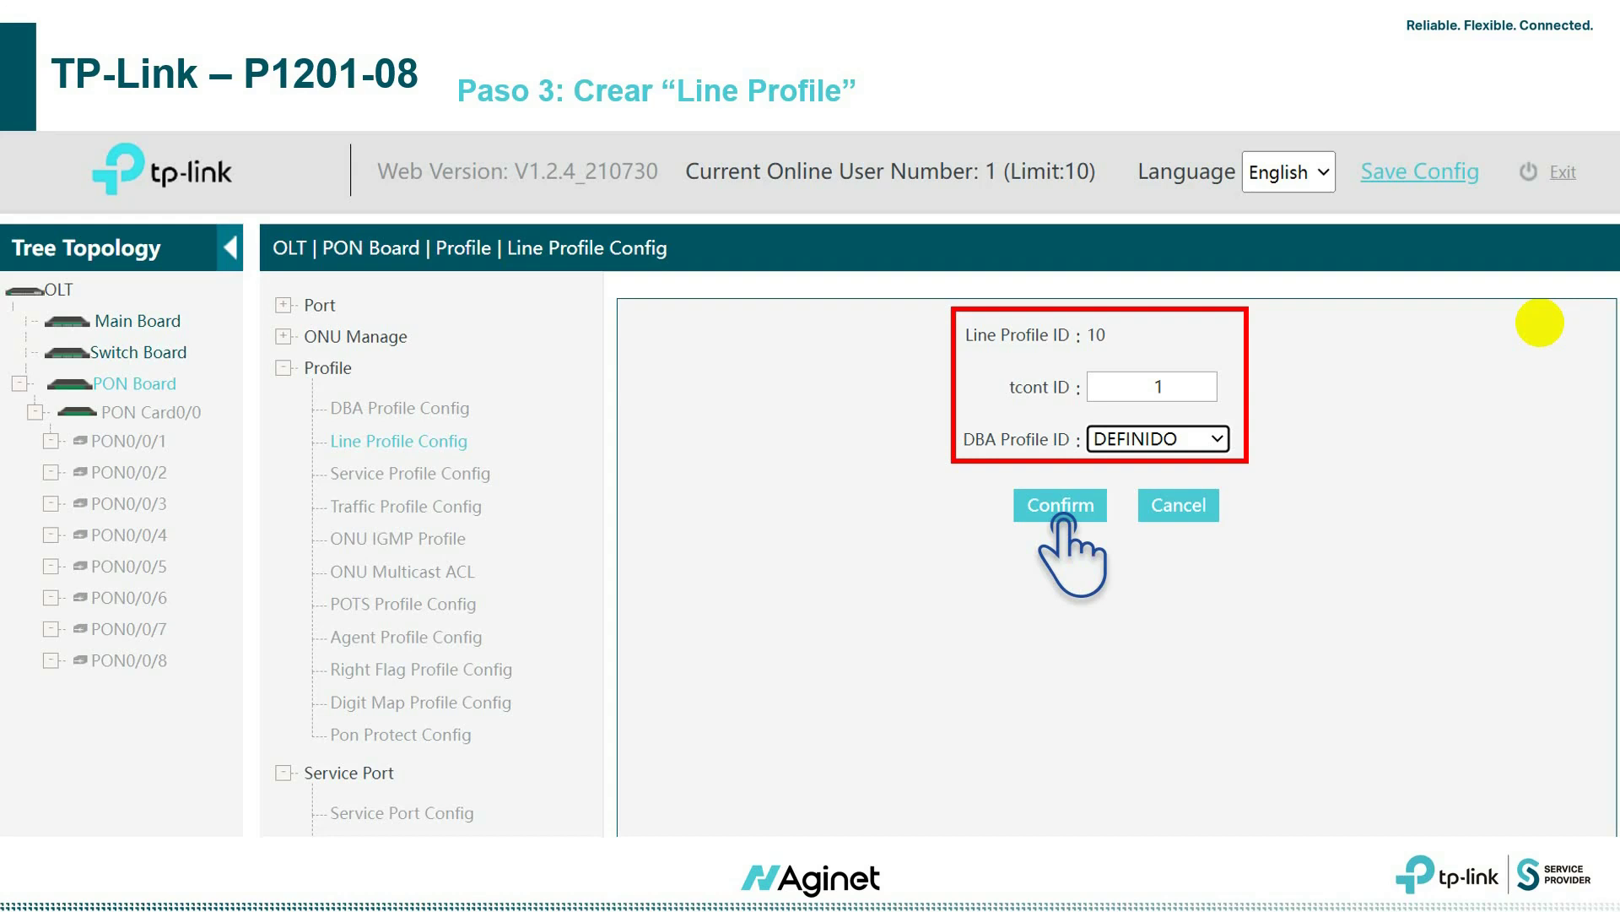
pyautogui.click(1061, 507)
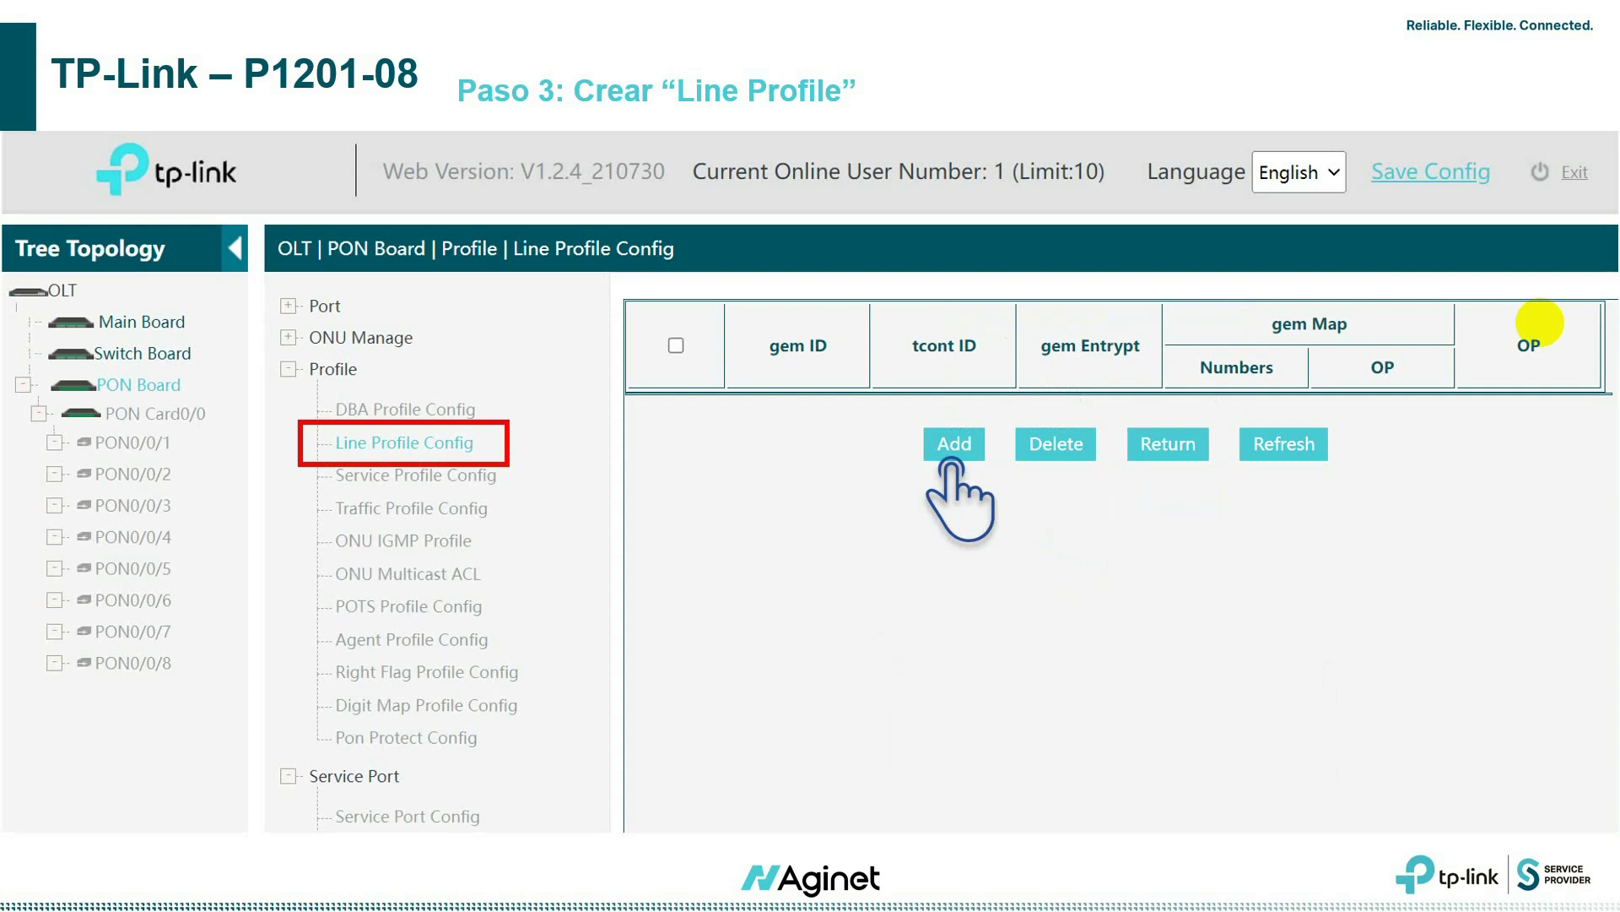
# - Add gem 1 on tcont 1 with gem encryption enabled to line profile 10
pyautogui.click(952, 455)
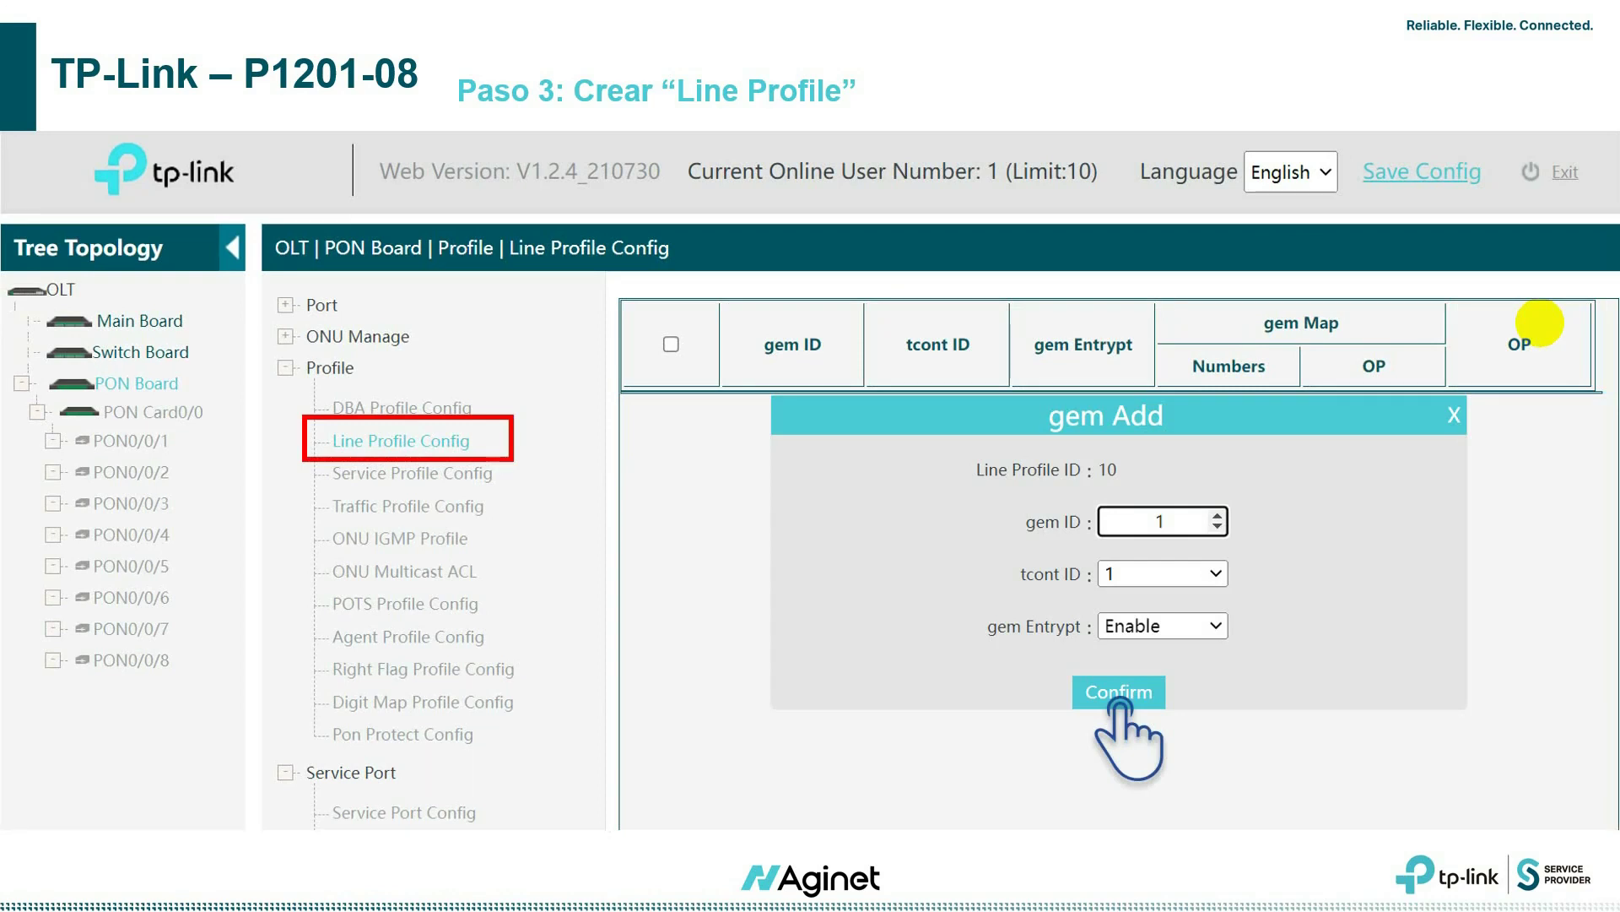
pyautogui.click(1119, 692)
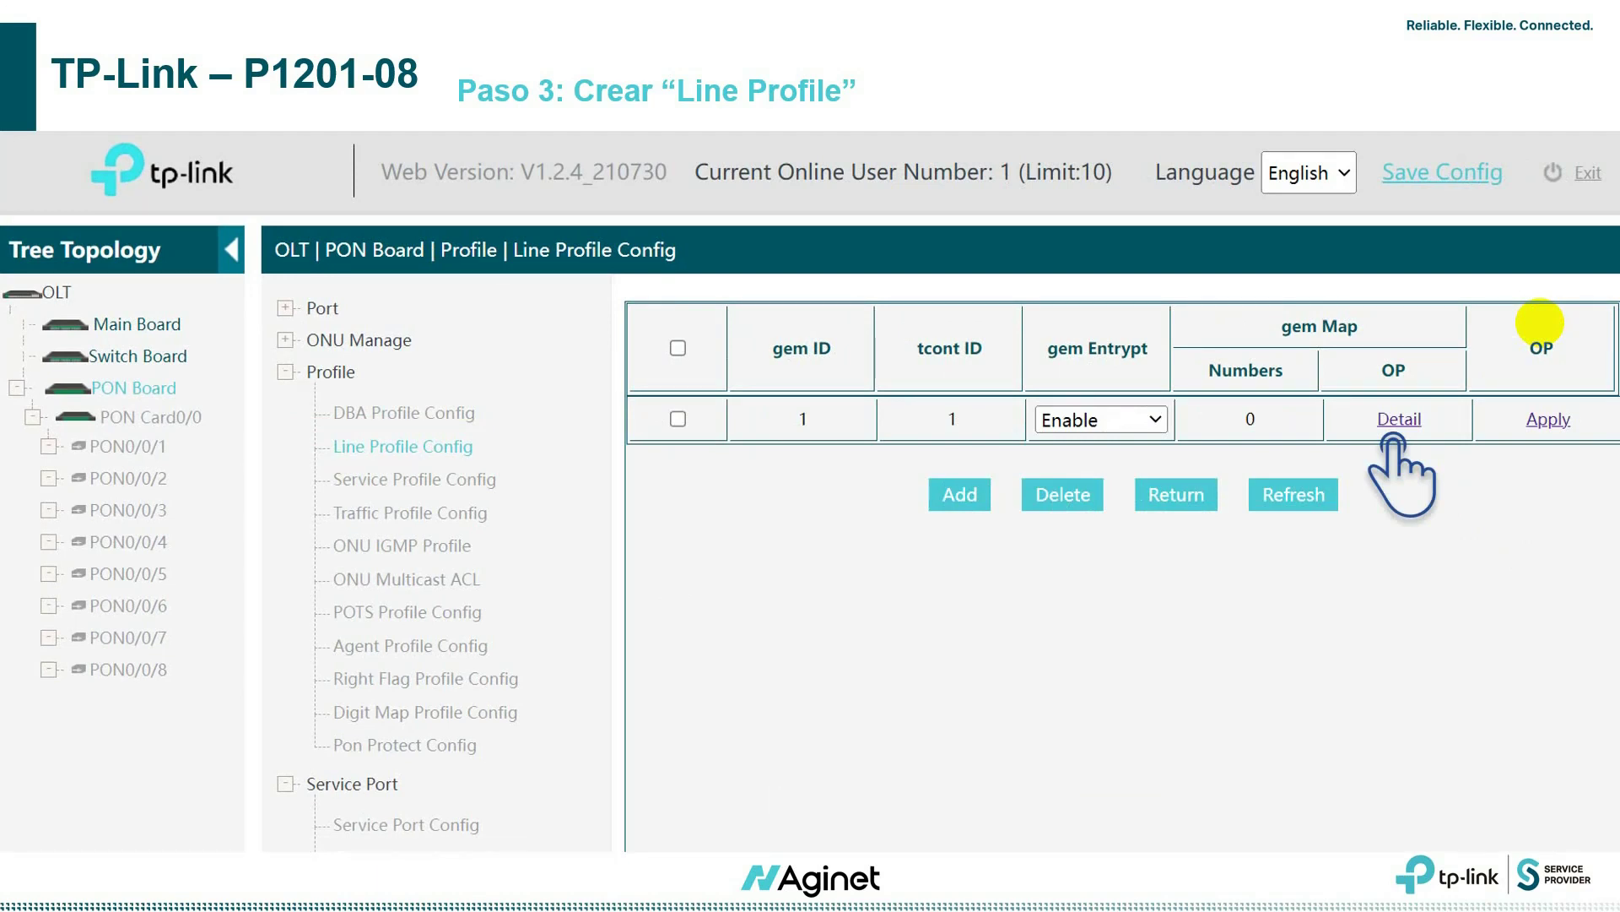
# - Map gem 1 to VLAN 10 using gem MapID 1
pyautogui.click(1398, 422)
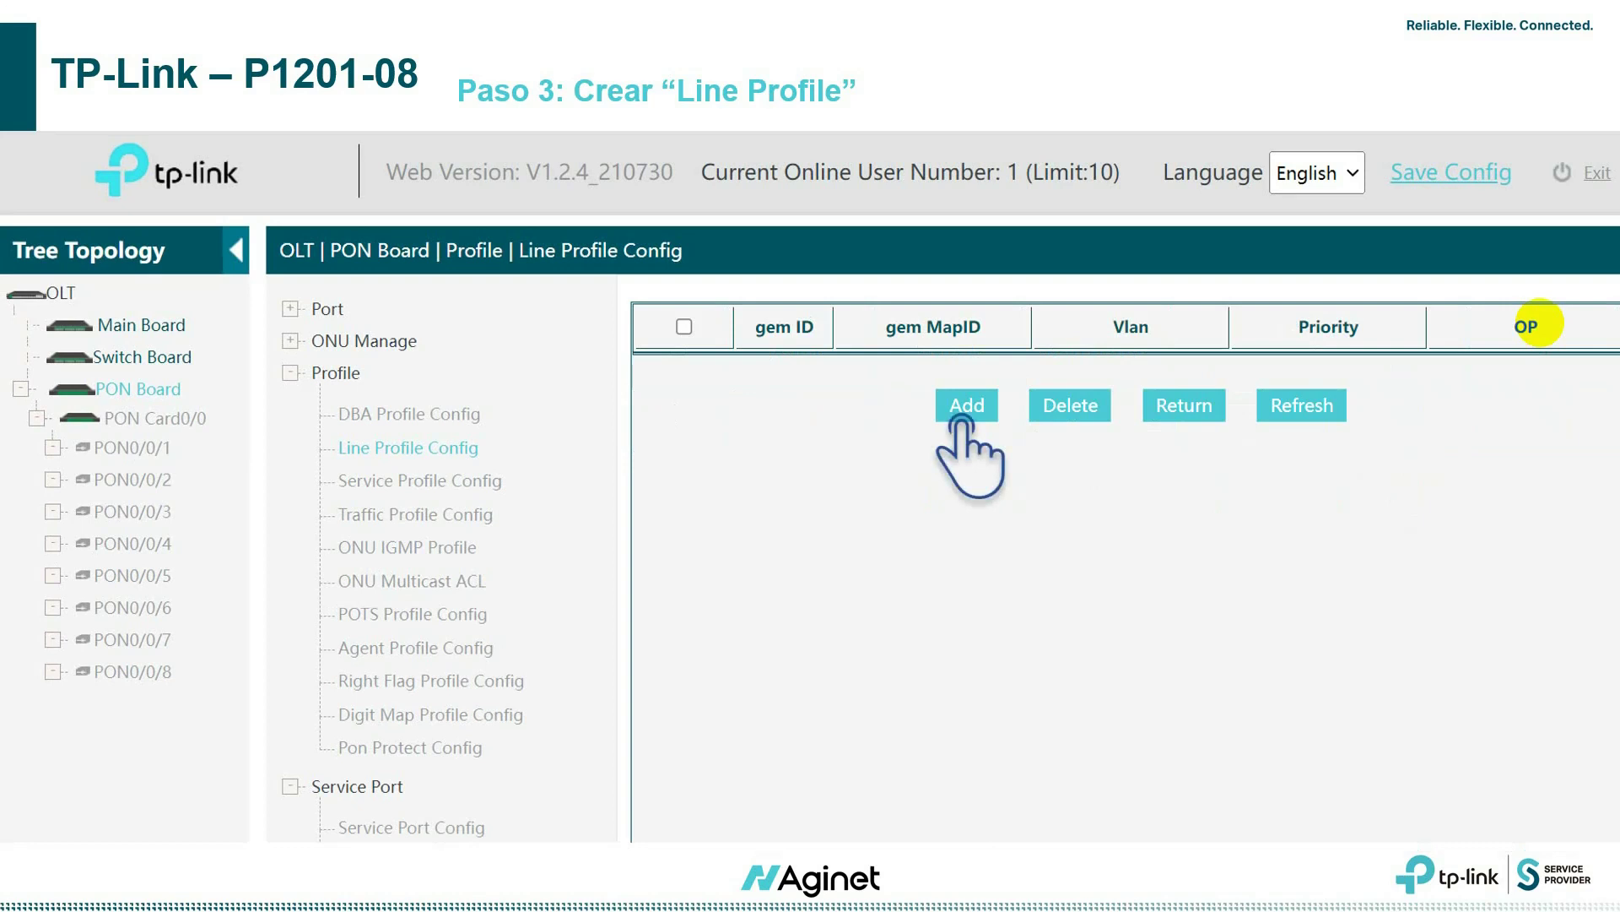
pyautogui.click(963, 412)
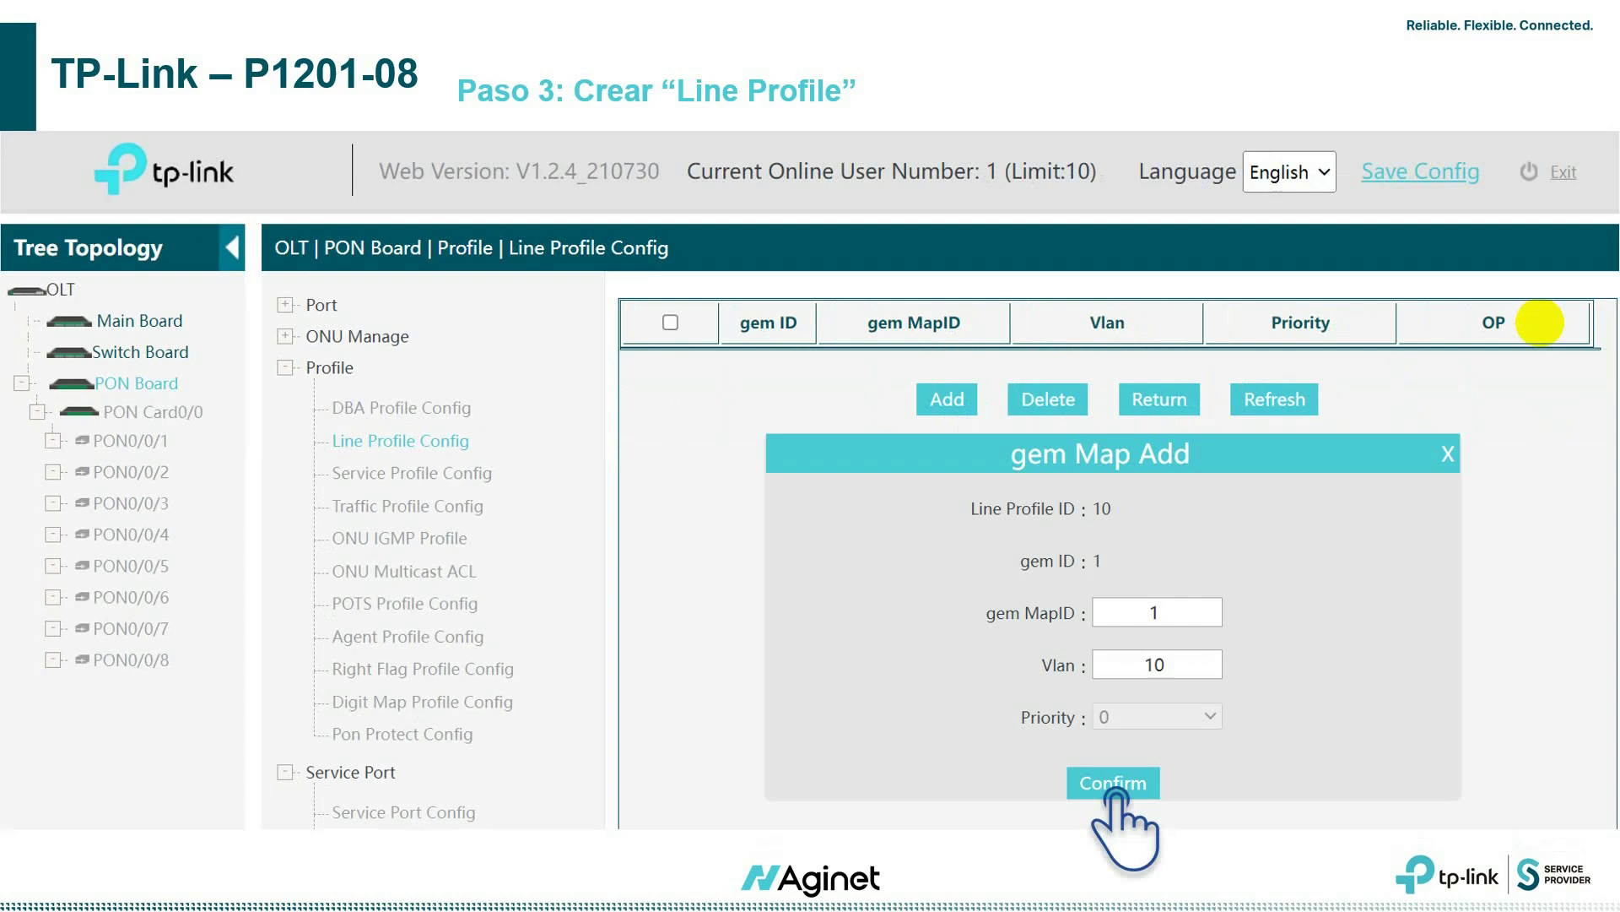
pyautogui.click(1114, 787)
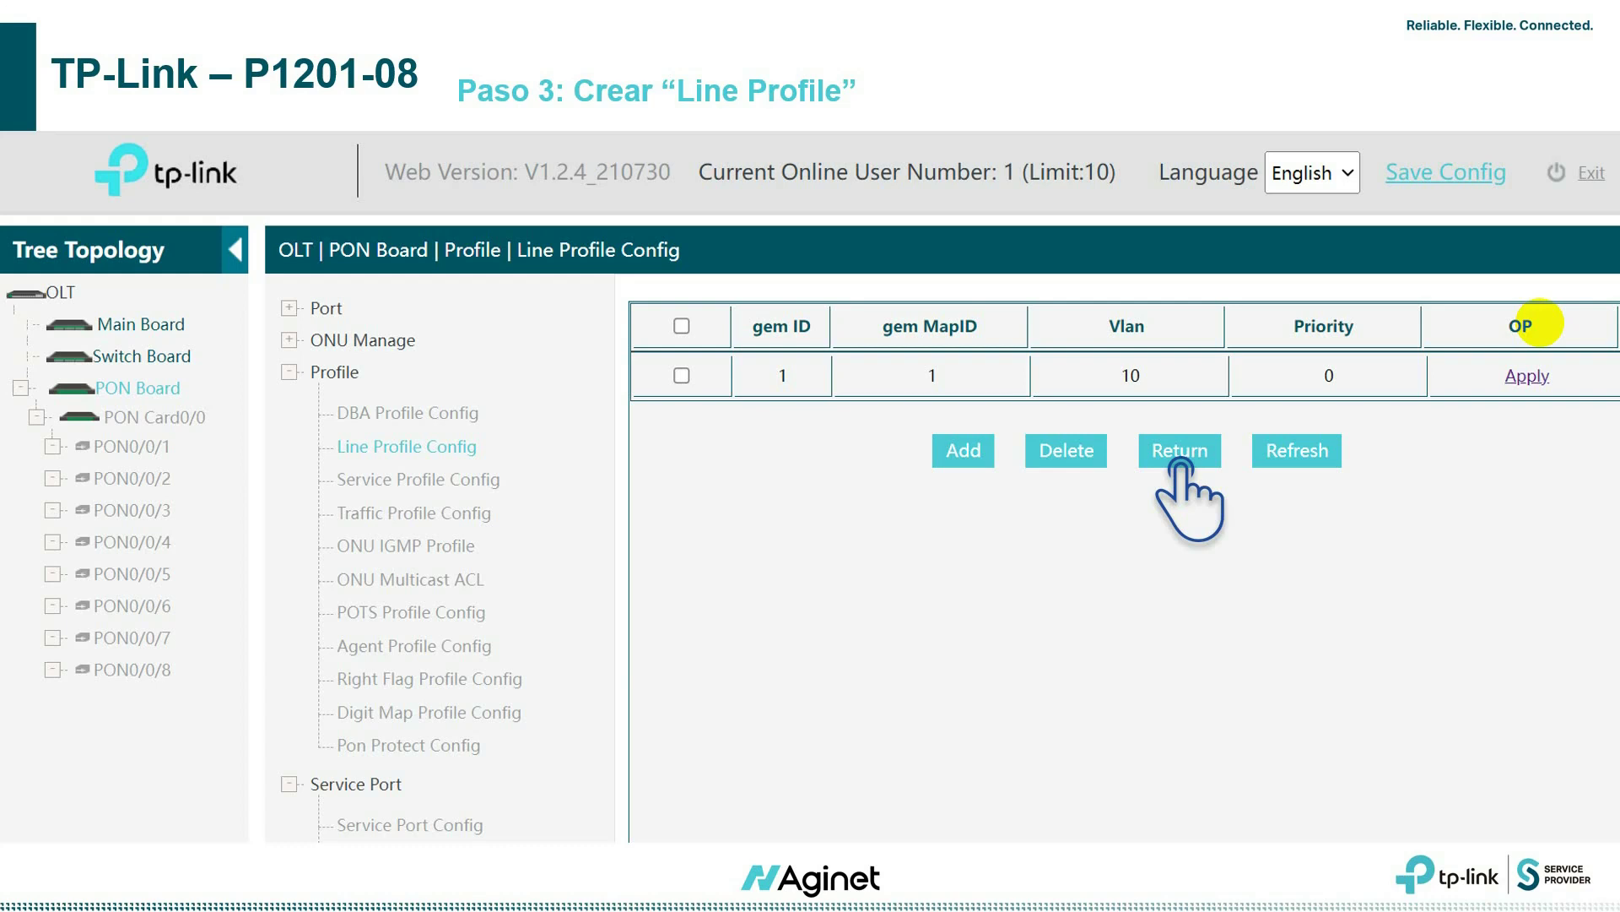
# - Add gem 2 on tcont 1 to the INTERNET line profile
pyautogui.click(1180, 451)
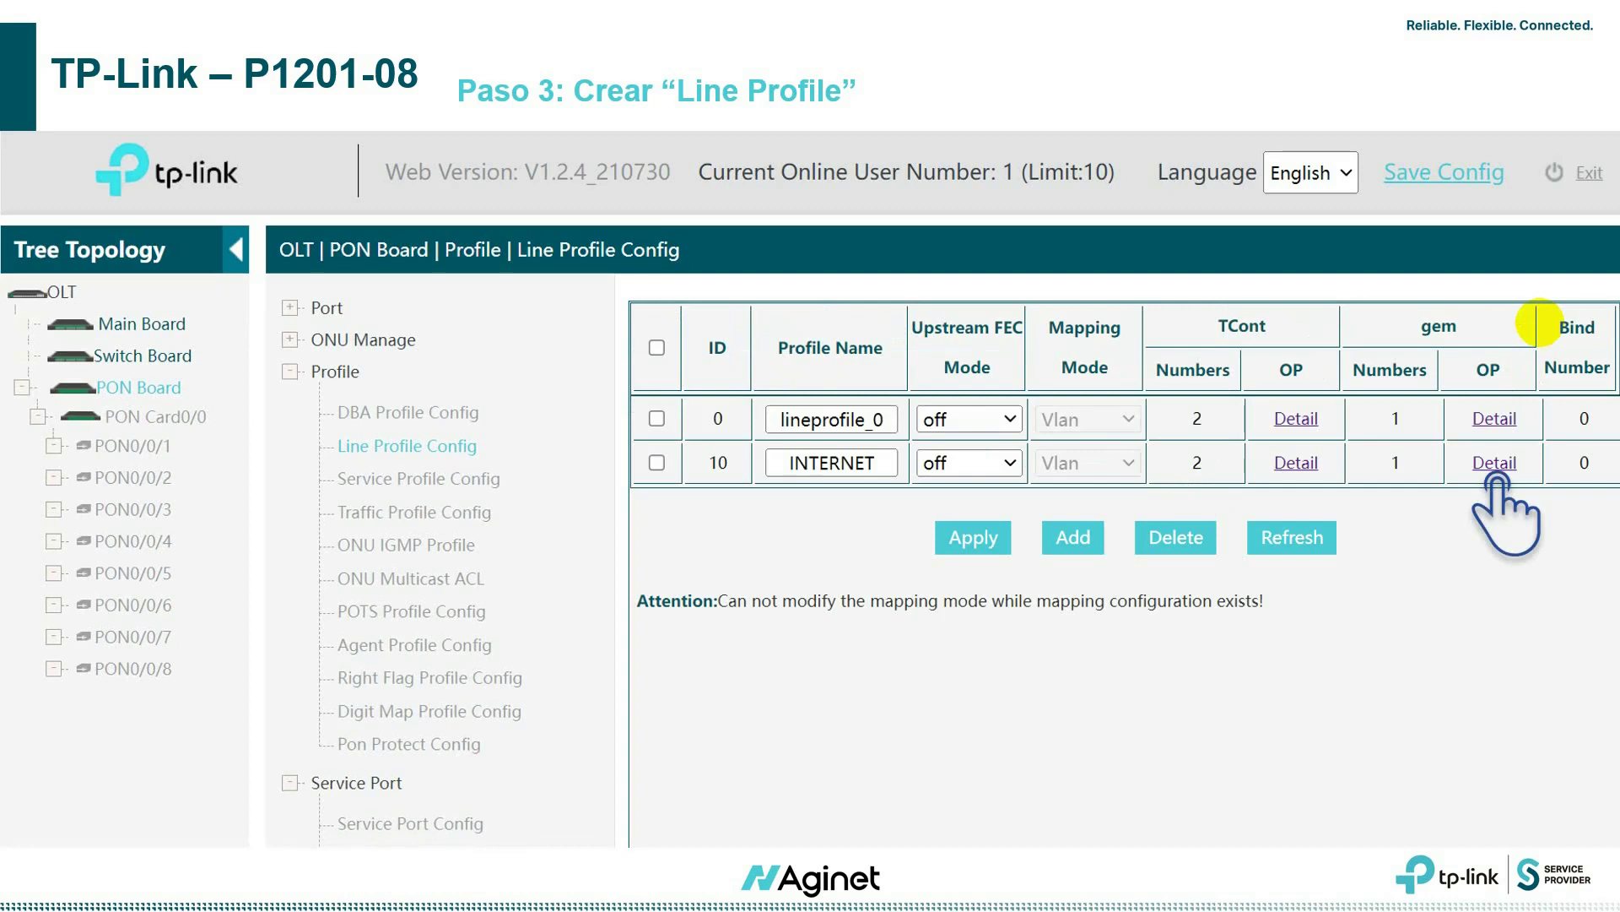
pyautogui.click(1494, 466)
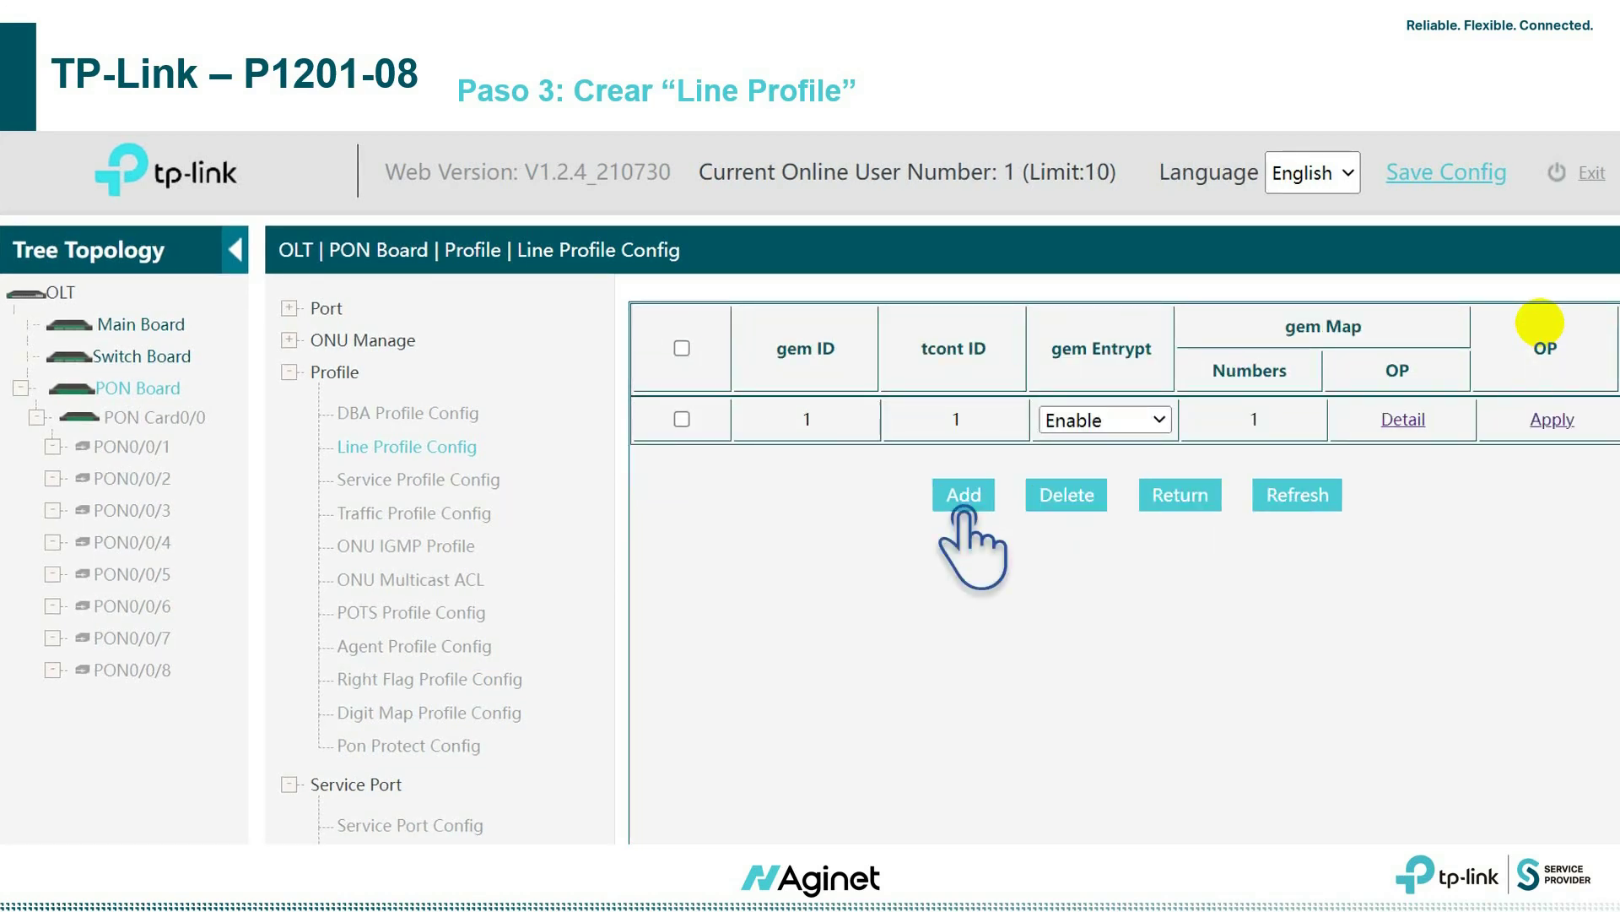
pyautogui.click(963, 496)
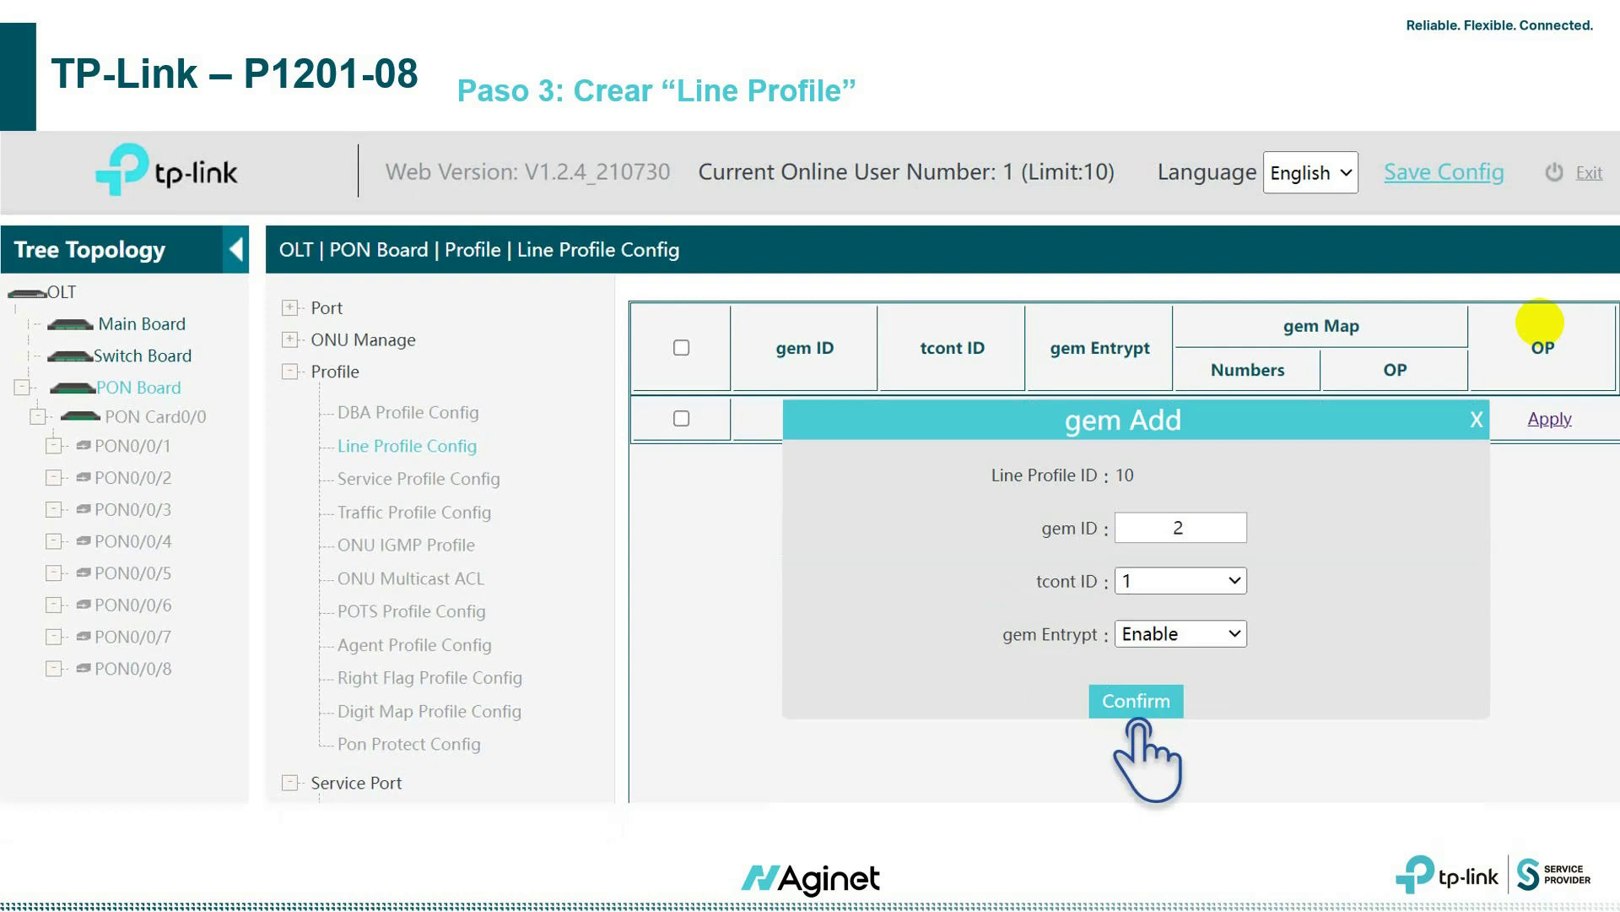
pyautogui.click(1137, 702)
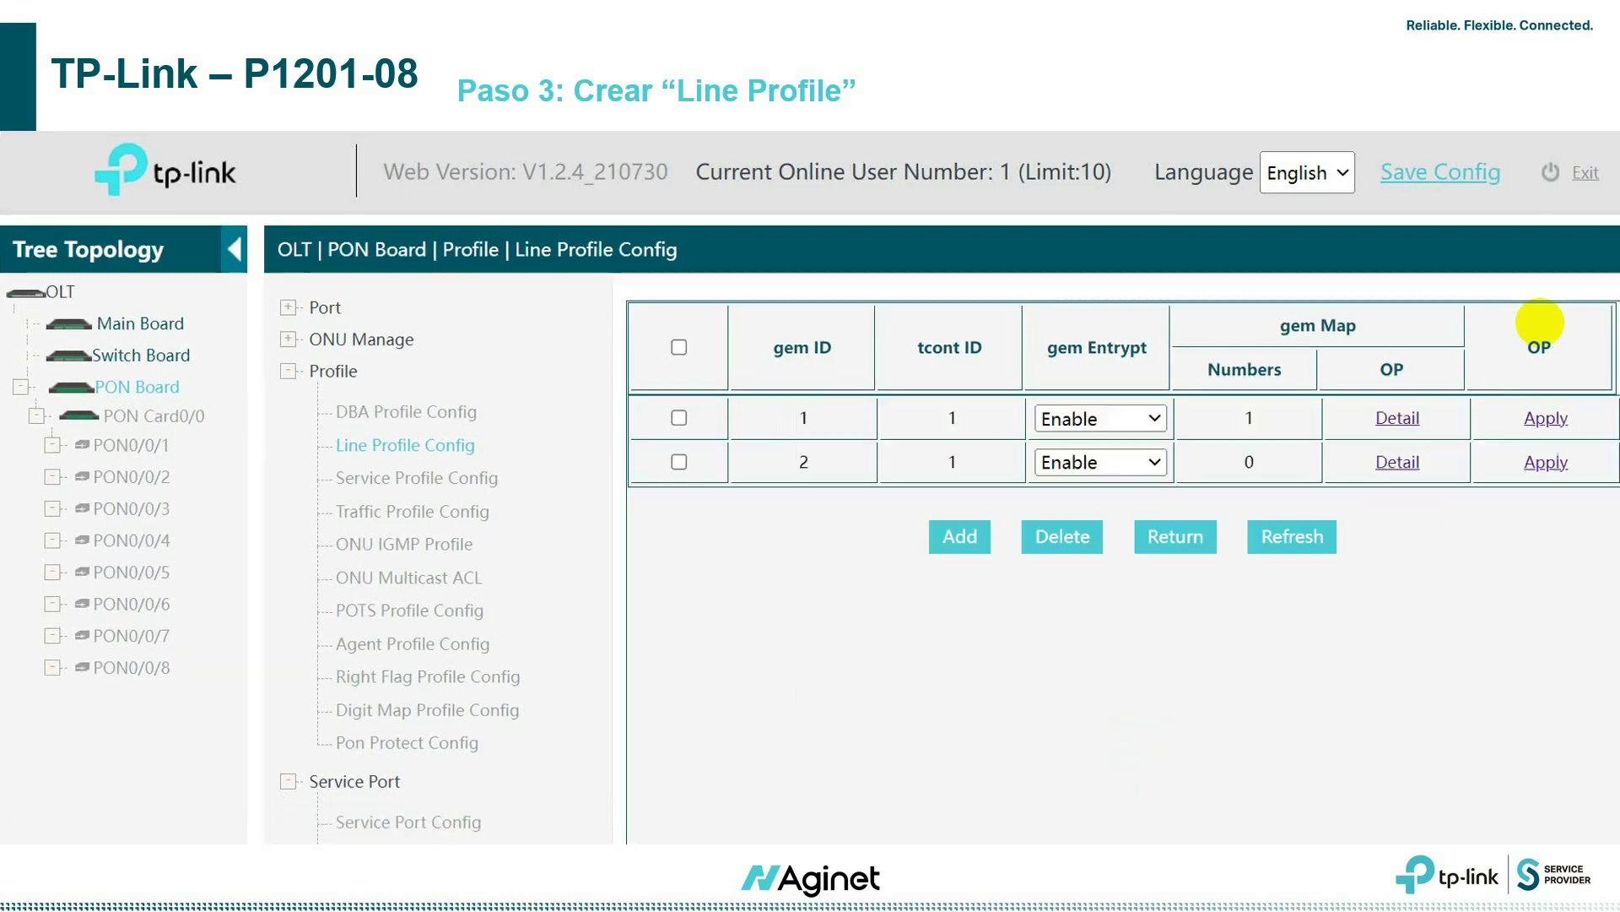
# - Map gem 2 to VLAN 20 and return to the line profile list
pyautogui.click(1398, 463)
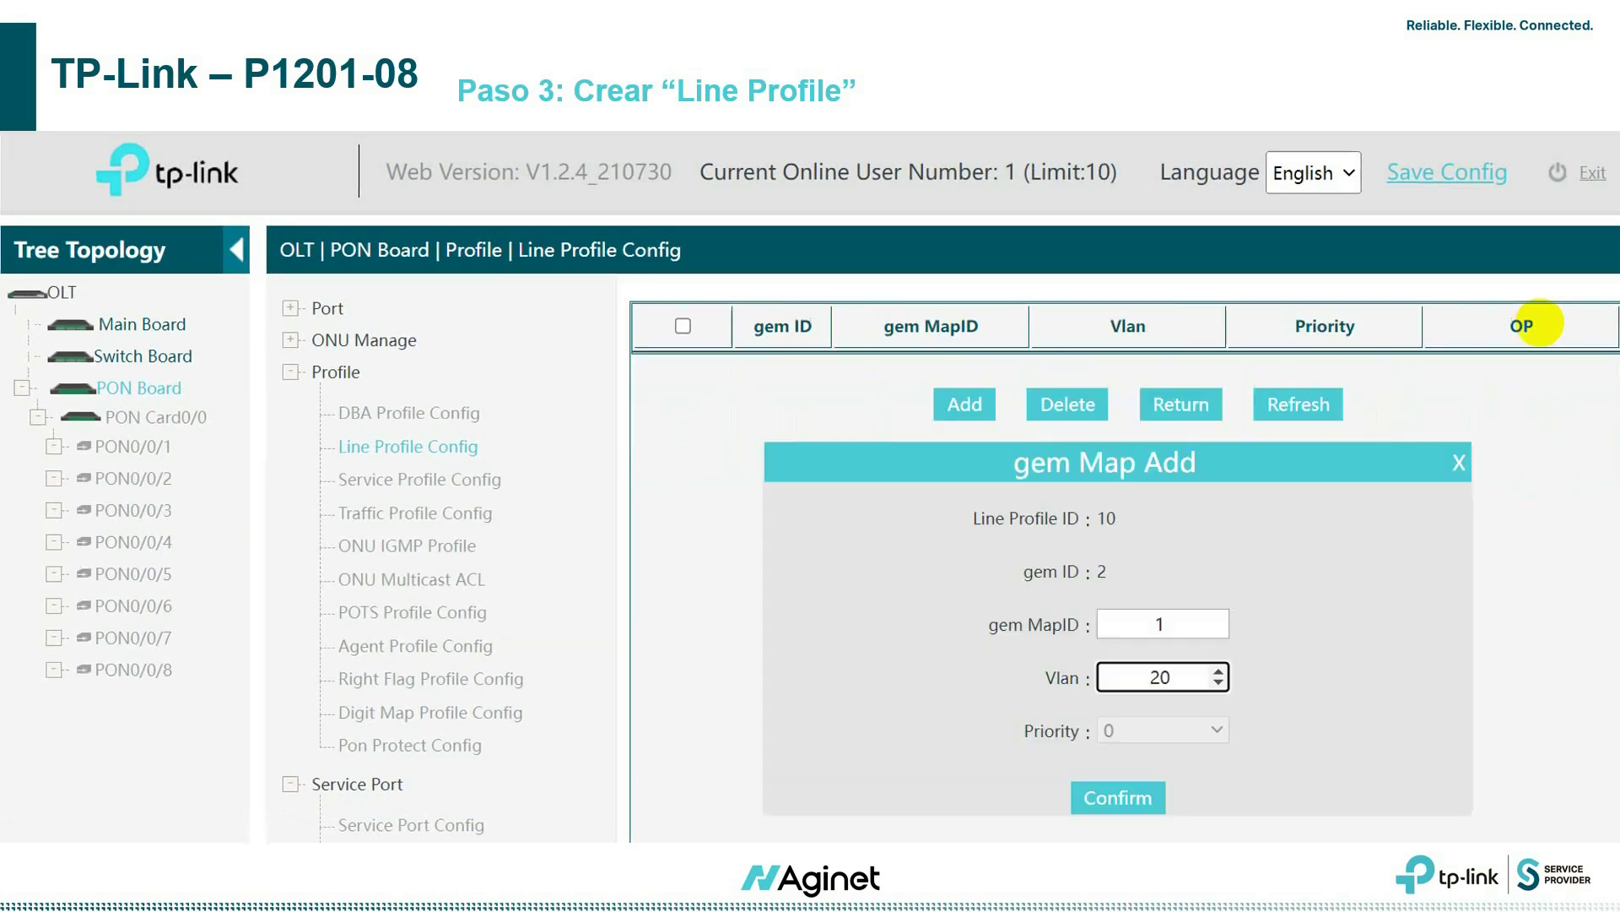
pyautogui.click(1118, 797)
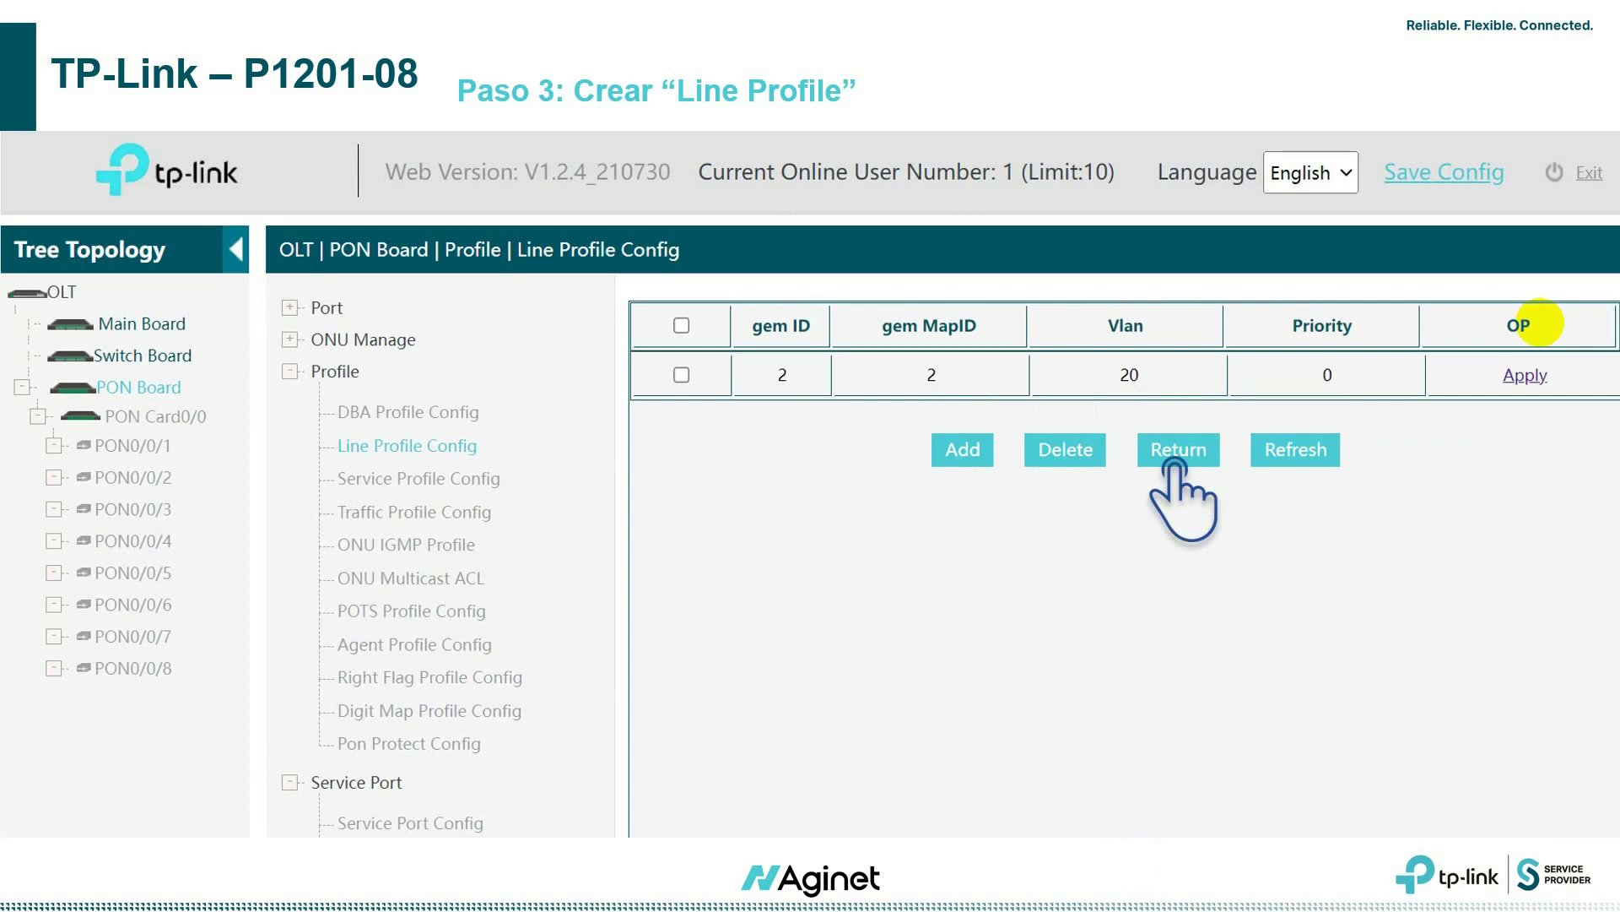
pyautogui.click(1175, 456)
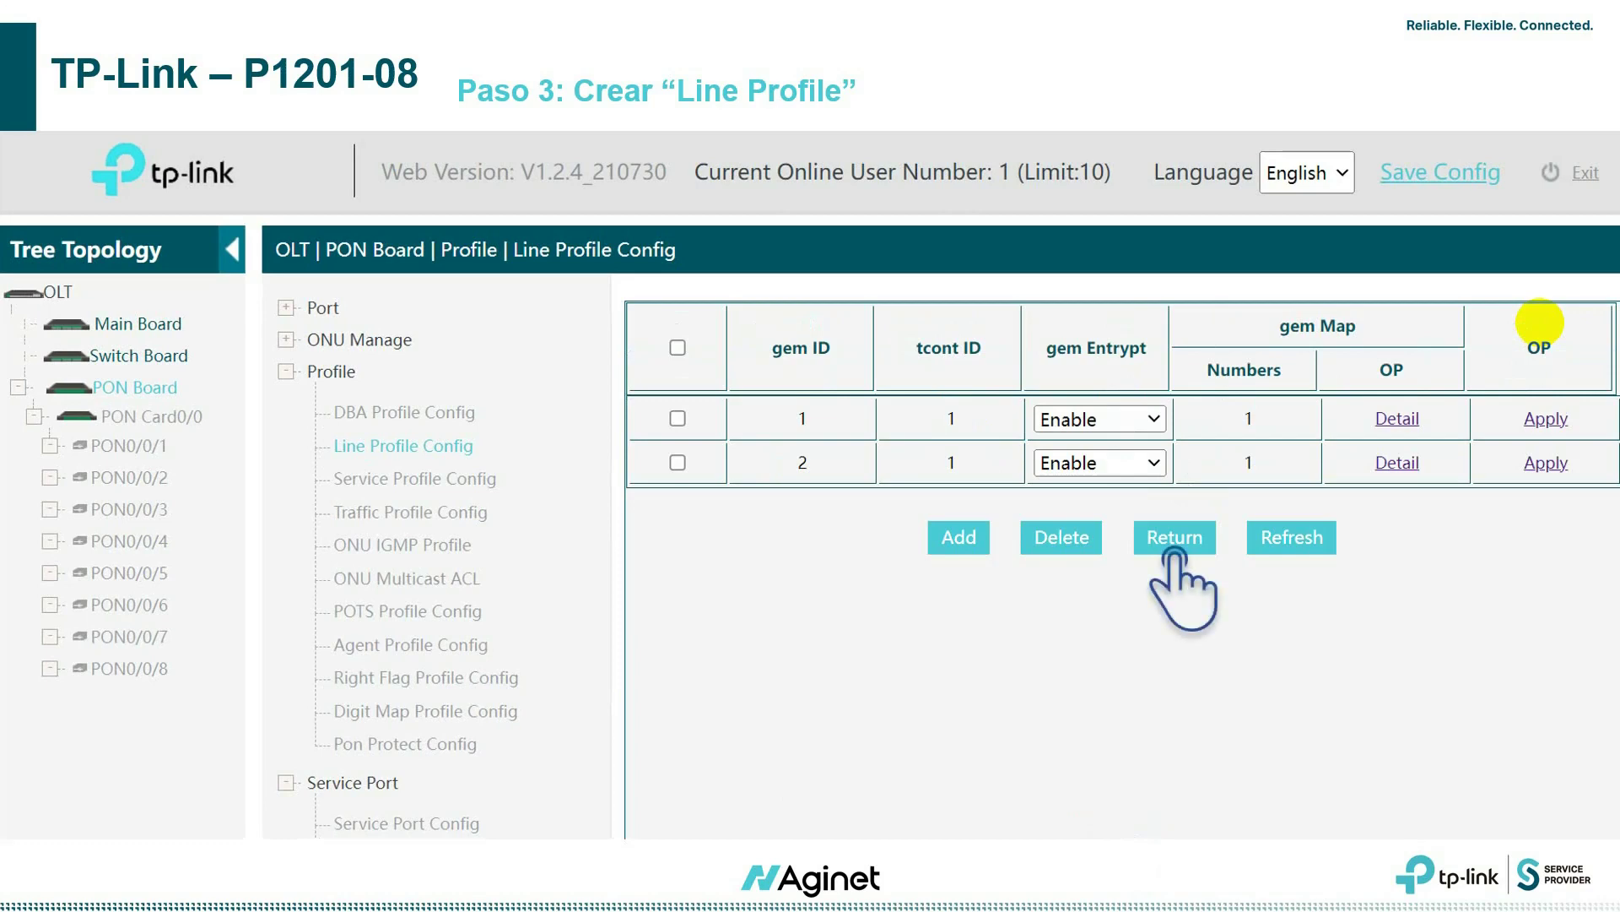
pyautogui.click(1174, 544)
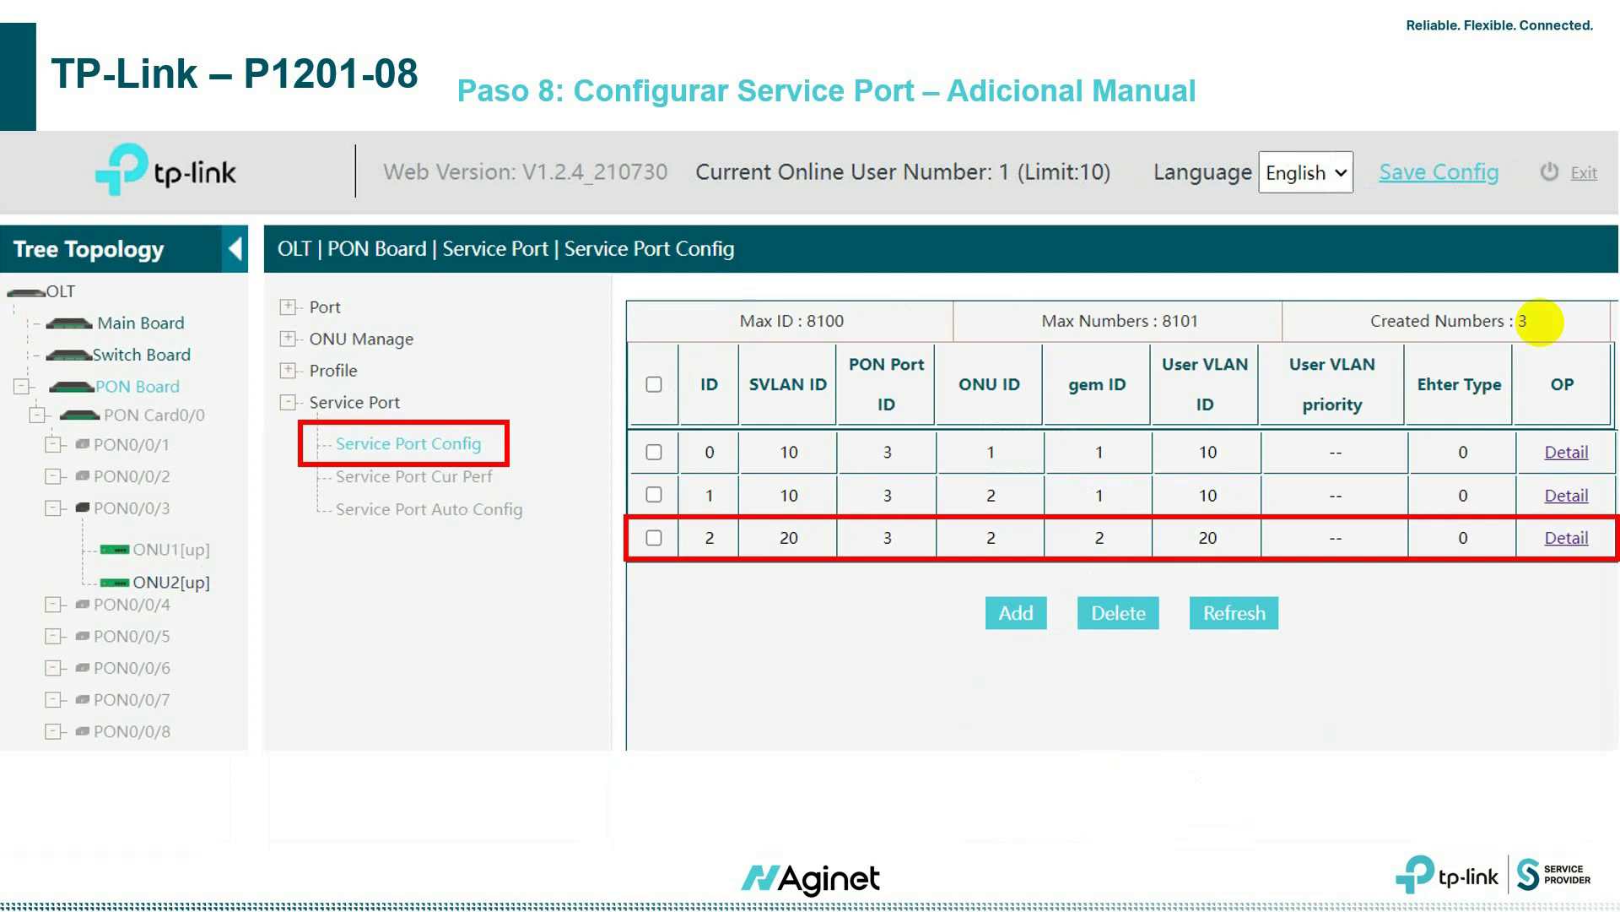
# - Move from the OLT slides to the Archer XR500v router configuration
pyautogui.click(1541, 321)
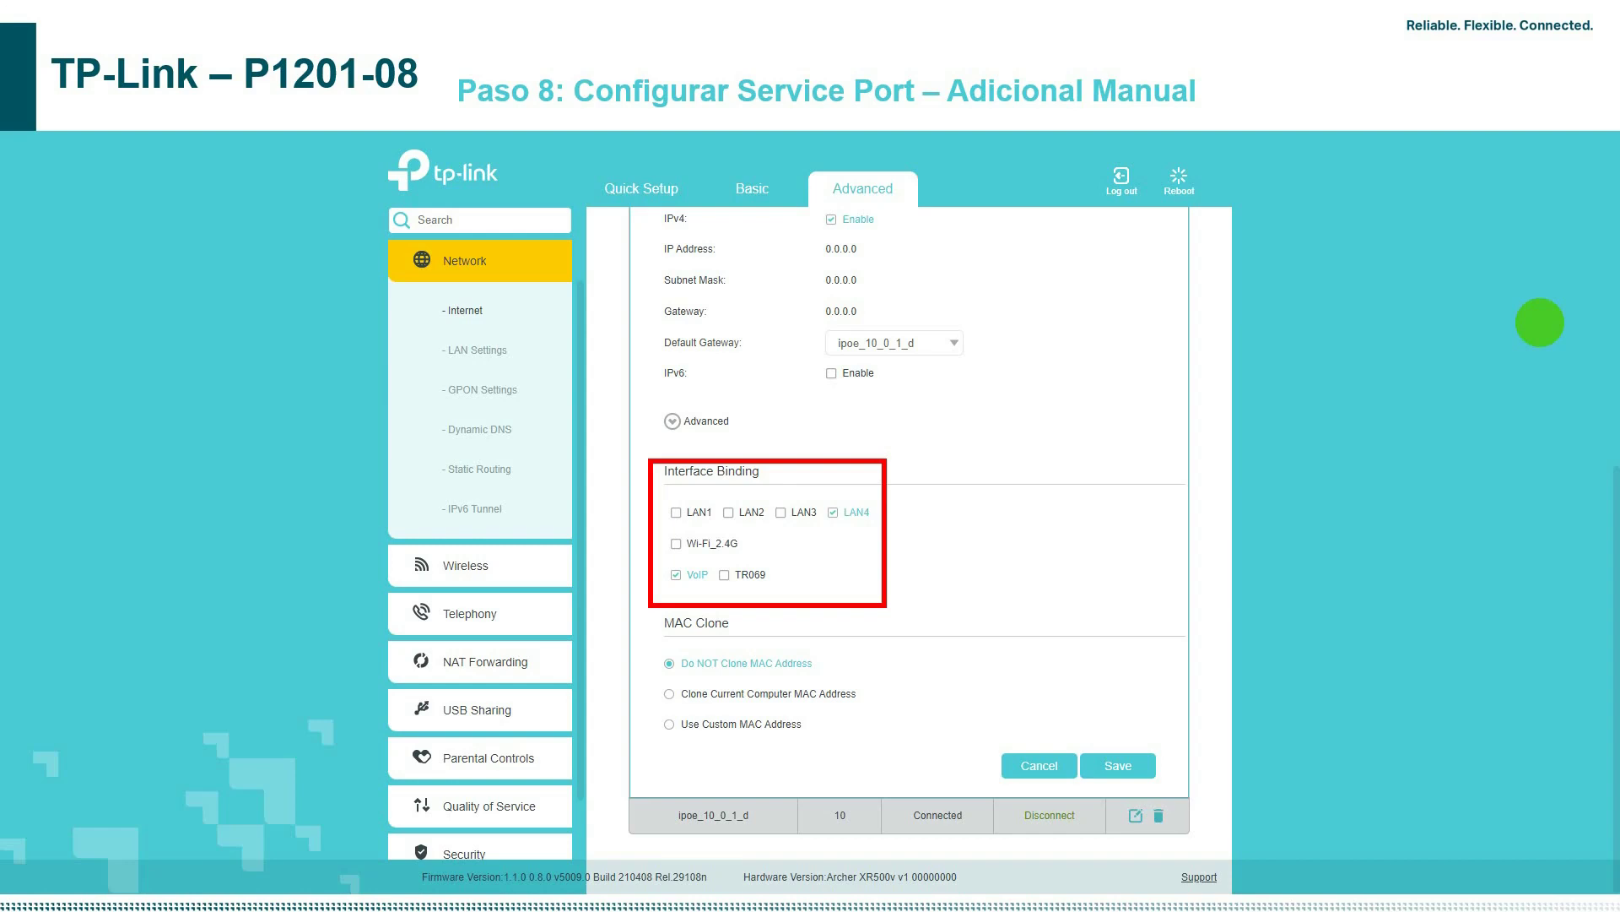
# - Save ipoe_20_0_2_d and confirm its status: IP 20.20.20.200, gateway 20.20.20.1
pyautogui.click(1113, 768)
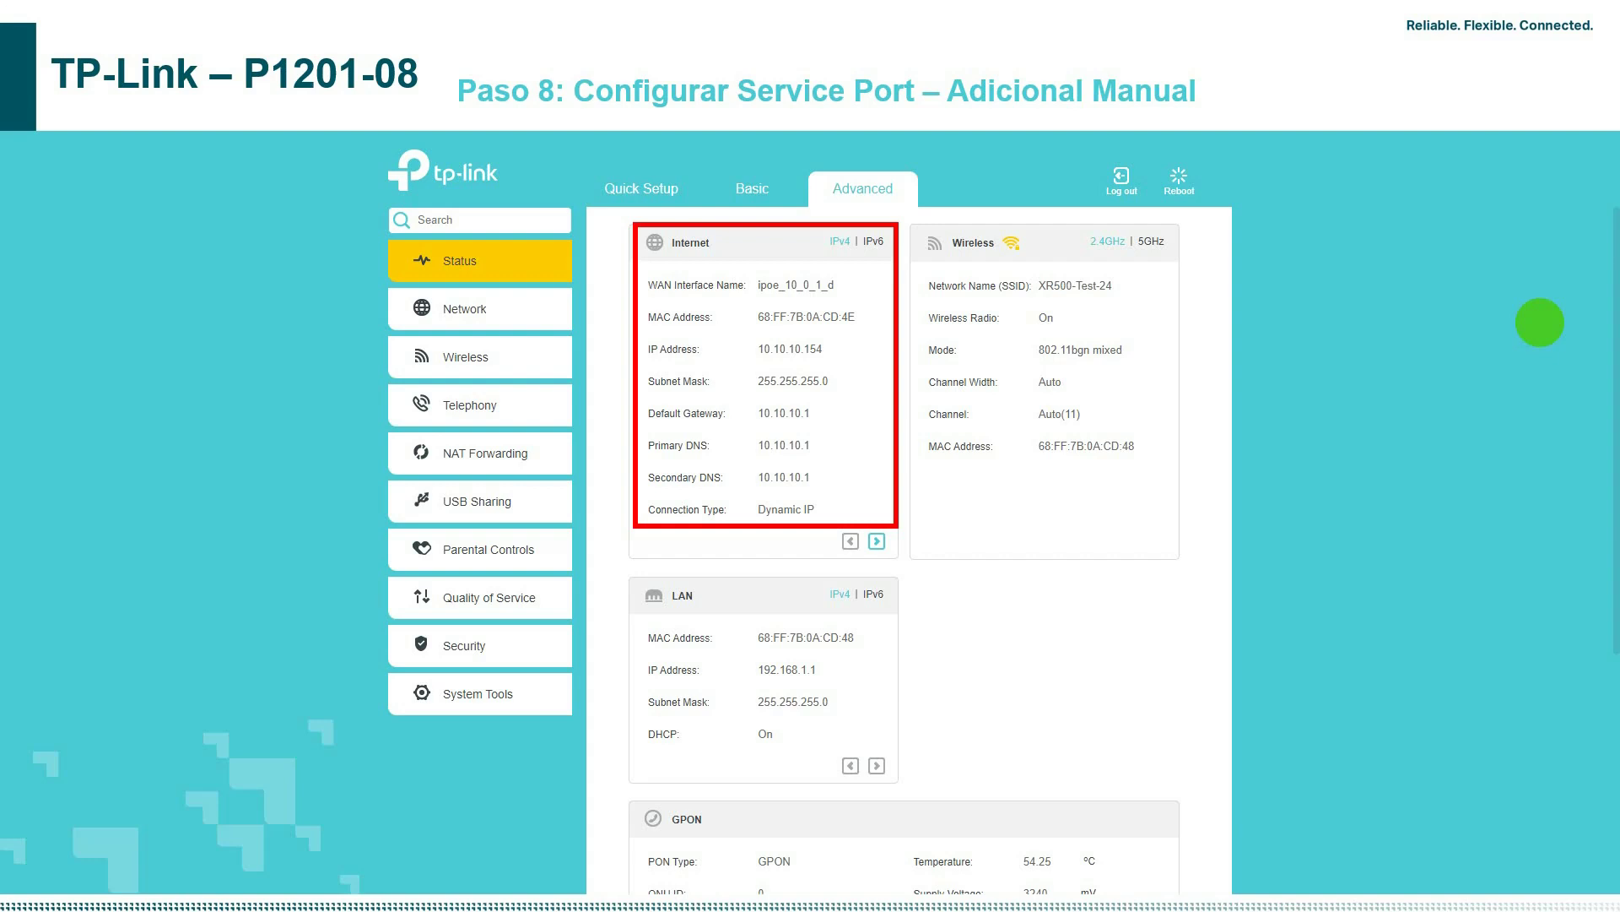
pyautogui.click(877, 541)
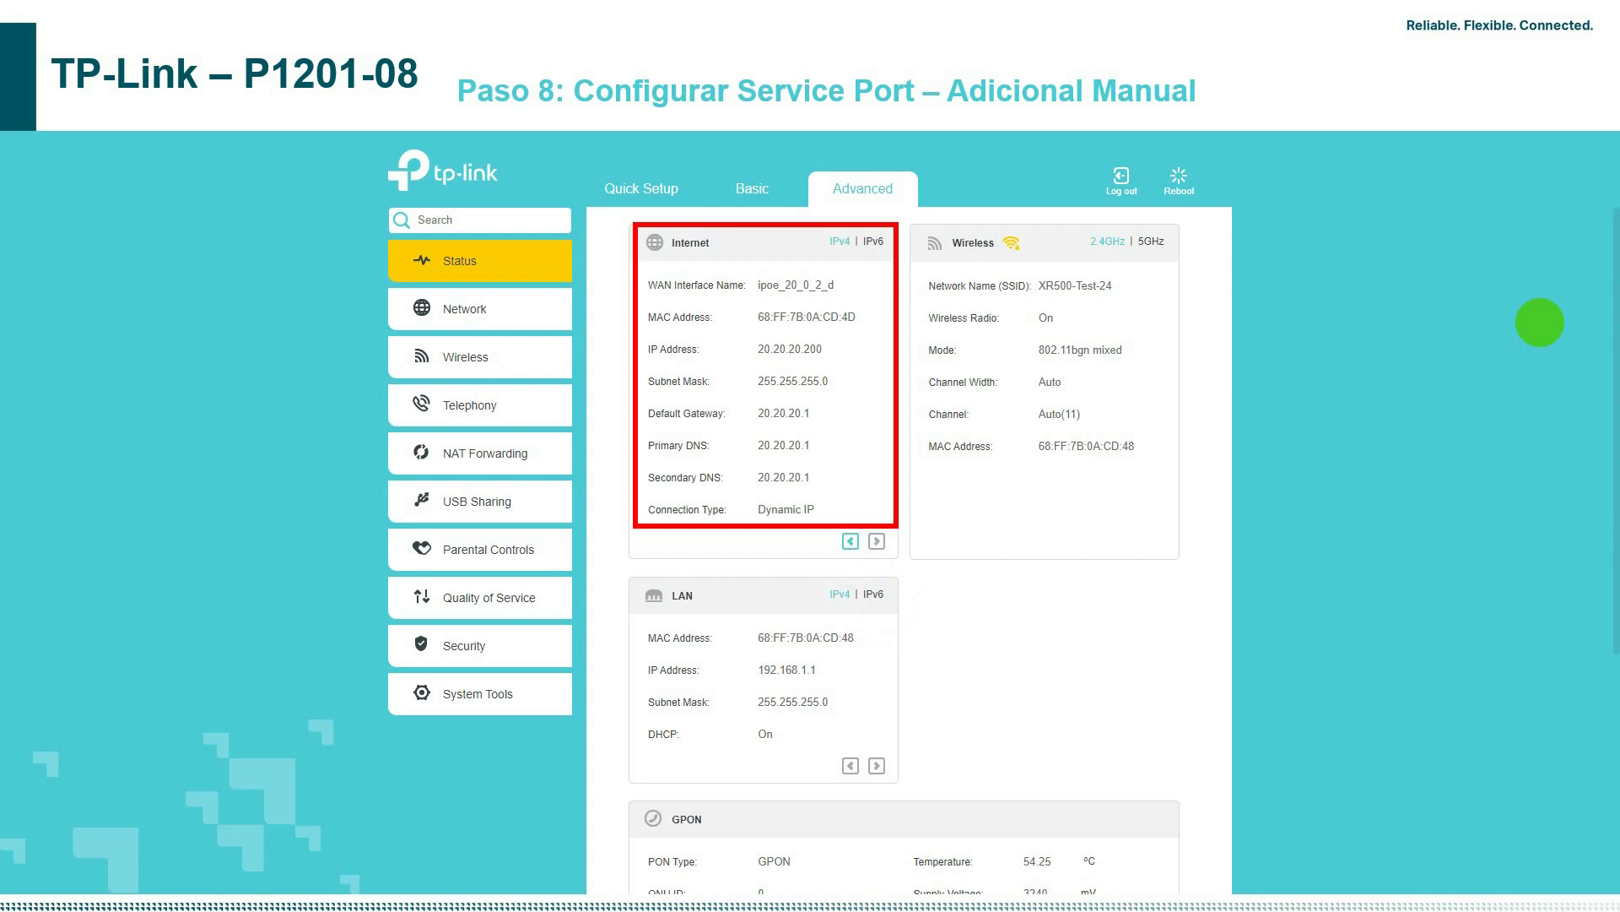